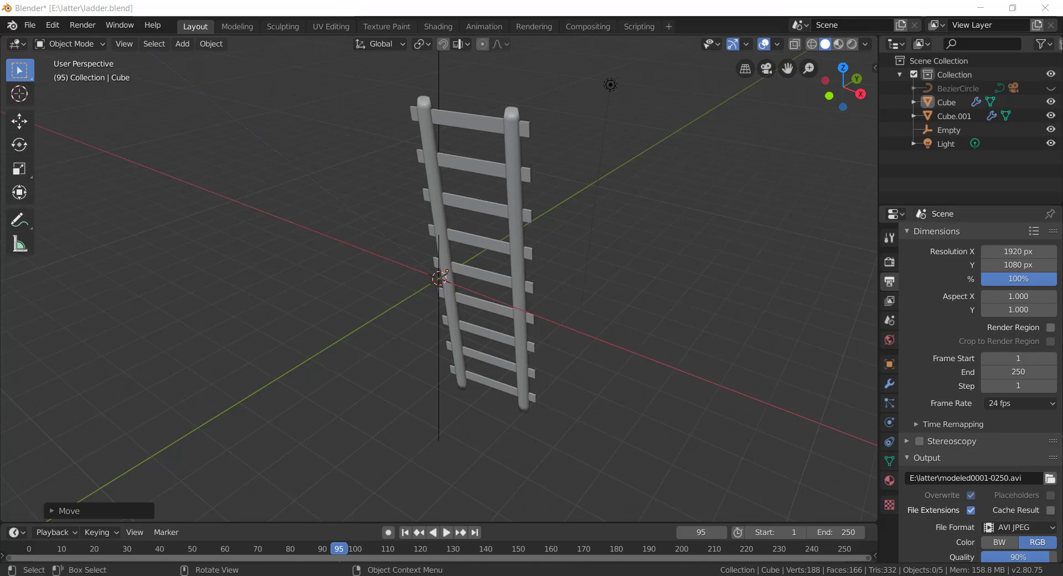
# Step: Dismiss the Windows display projection panel
pyautogui.press('super+p')
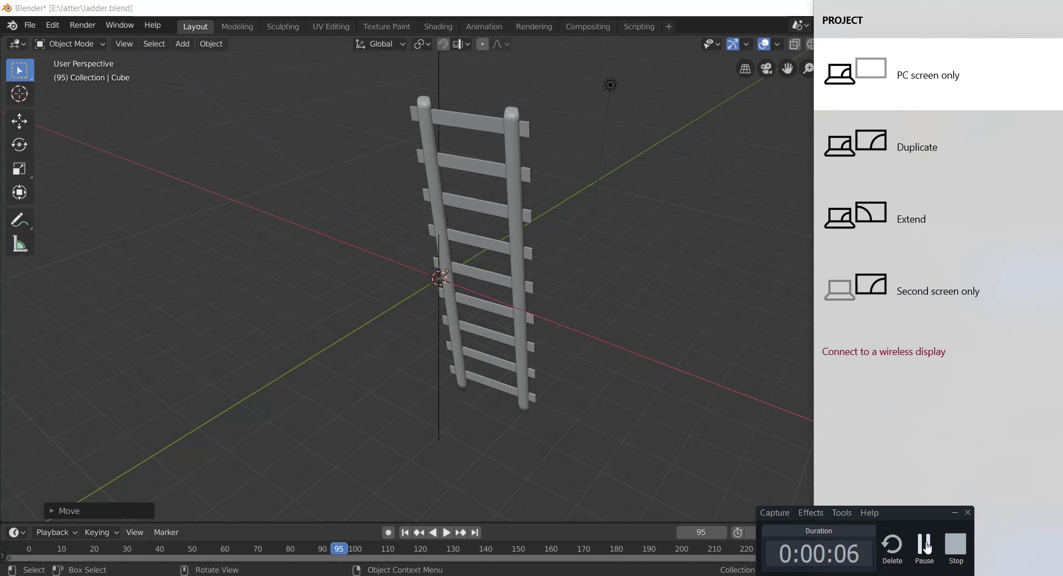
pyautogui.click(927, 545)
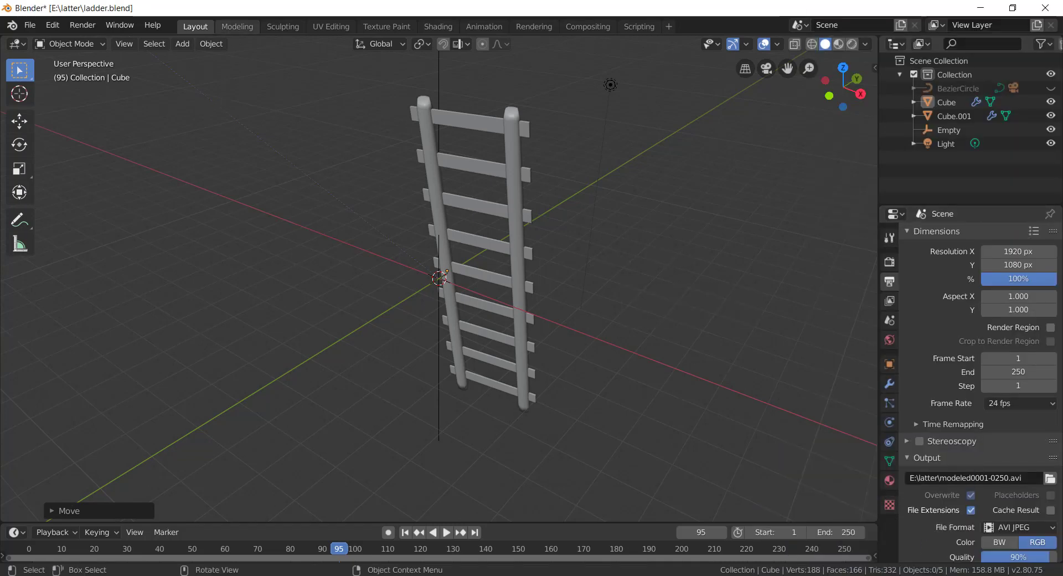
pyautogui.click(209, 47)
# Step: In the Shading workspace, feed an Image Texture into the Cube material's Base Color and browse for its image
pyautogui.click(444, 26)
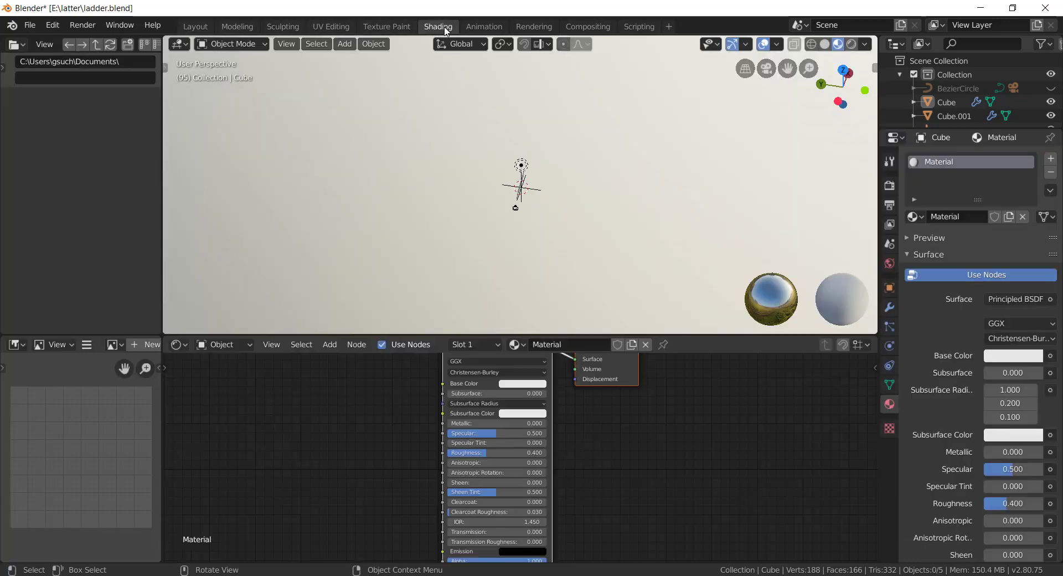
pyautogui.scroll(1, 622, 467)
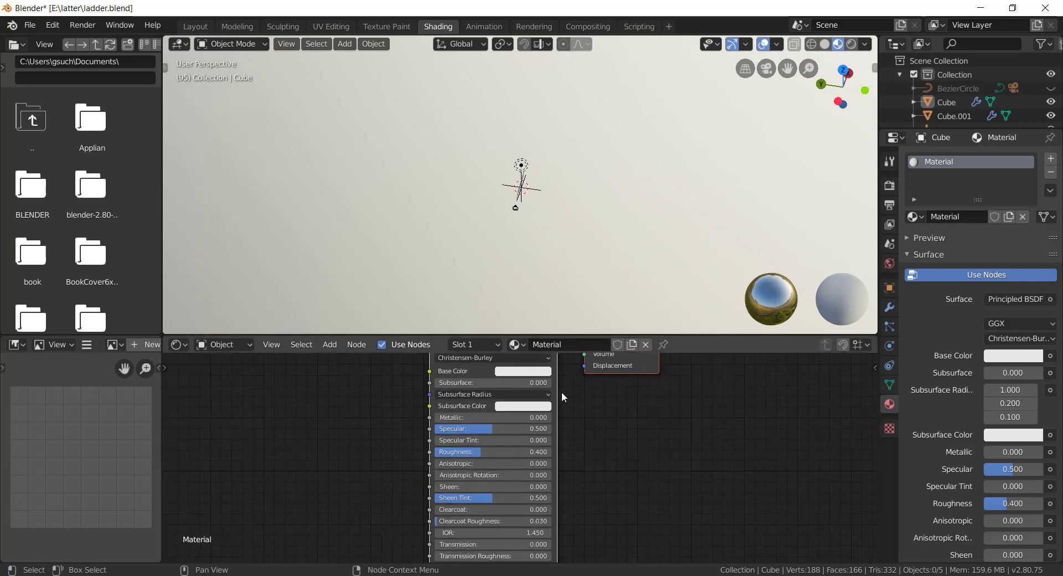
pyautogui.click(1050, 356)
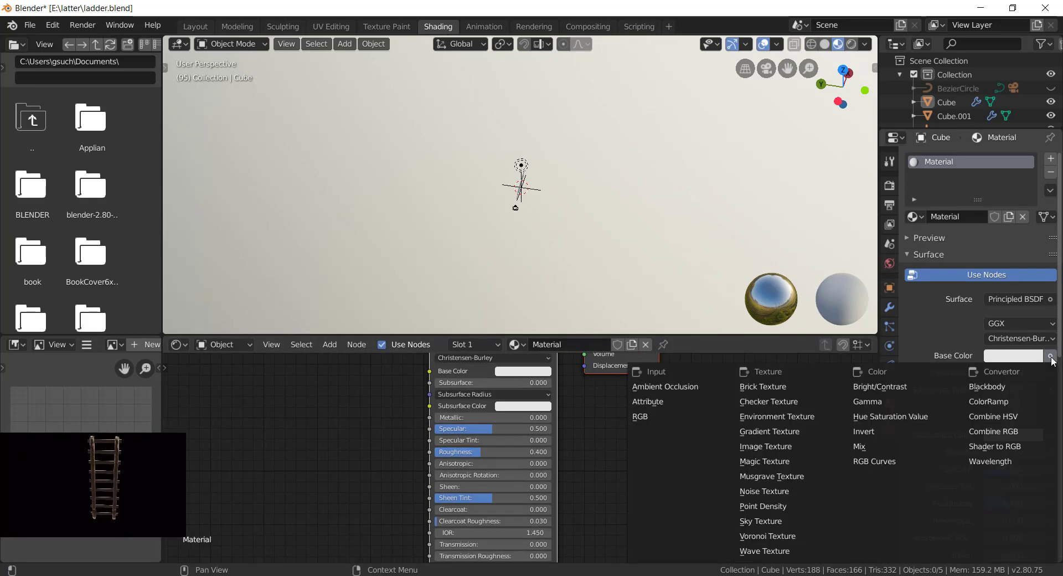
pyautogui.click(796, 447)
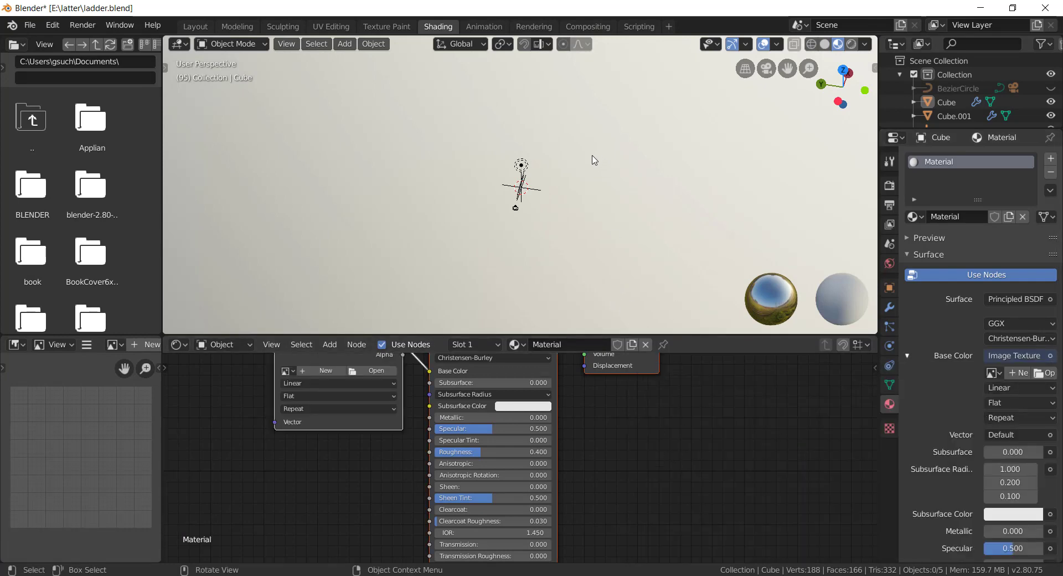
pyautogui.click(372, 369)
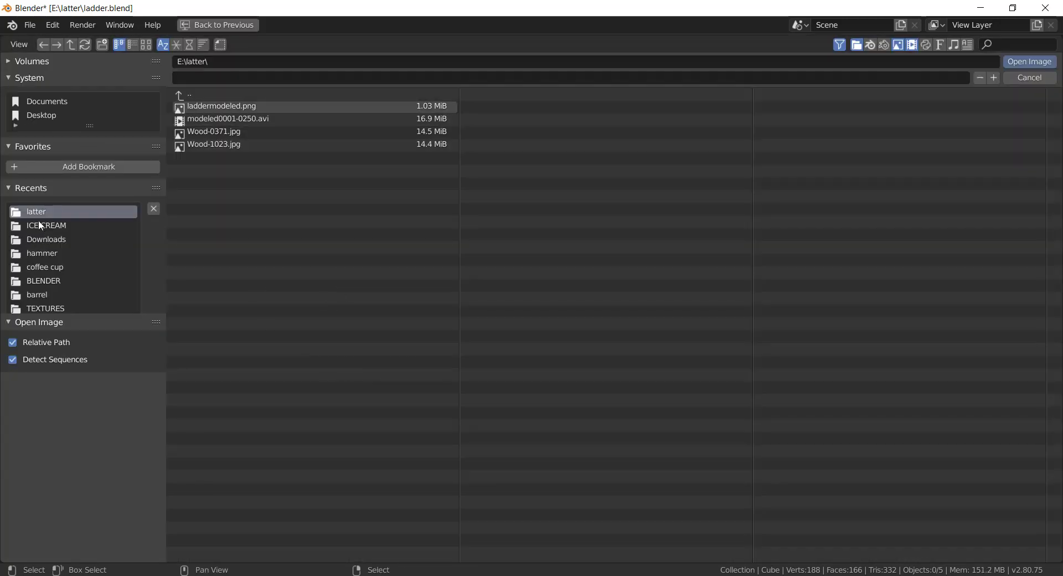
# Step: Load Wood-0371.jpg from the E:\latter\ folder into the Image Texture node
pyautogui.doubleClick(22, 210)
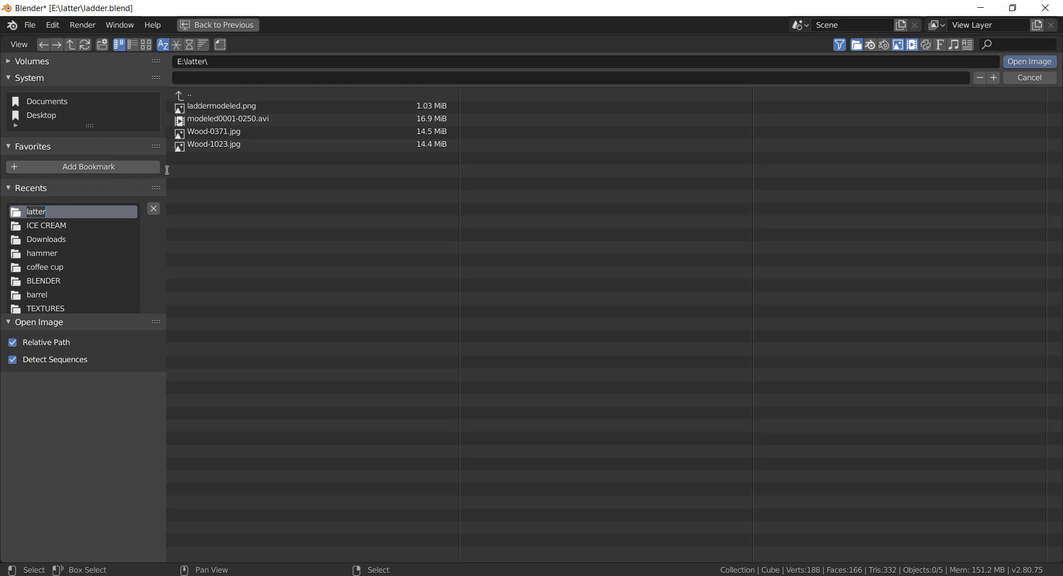
pyautogui.press('Return')
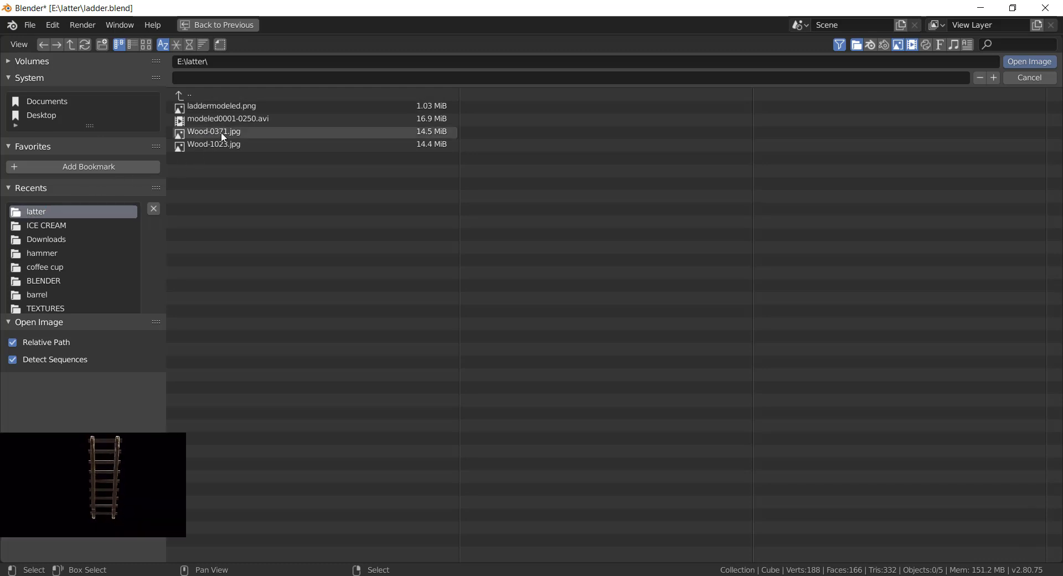
pyautogui.click(209, 132)
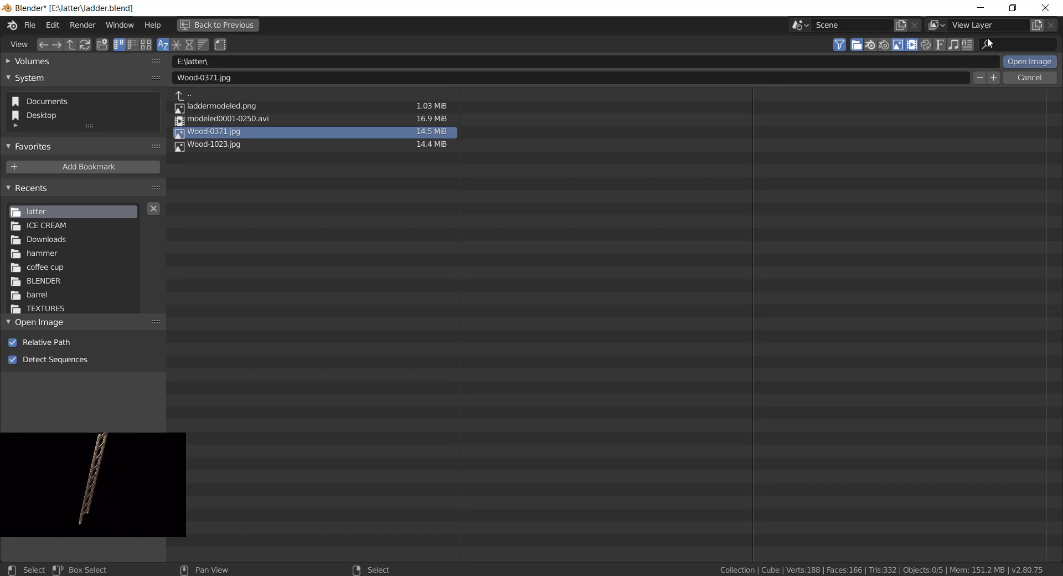
pyautogui.click(1018, 61)
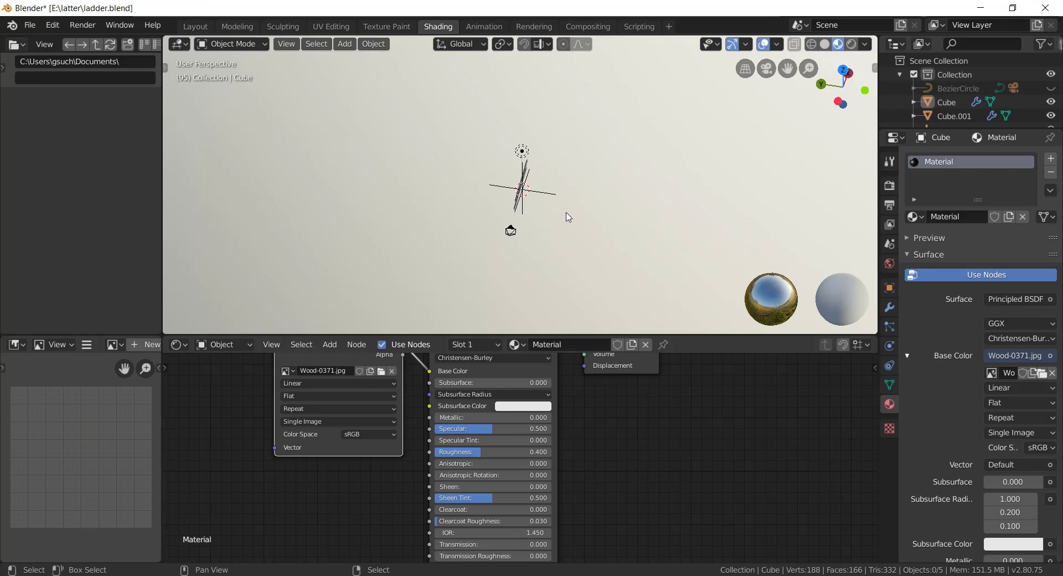
# Step: Zoom in and stand the ladder upright, select the rail, and move the wood texture node down-left
pyautogui.scroll(6, 448, 182)
pyautogui.scroll(8, 457, 192)
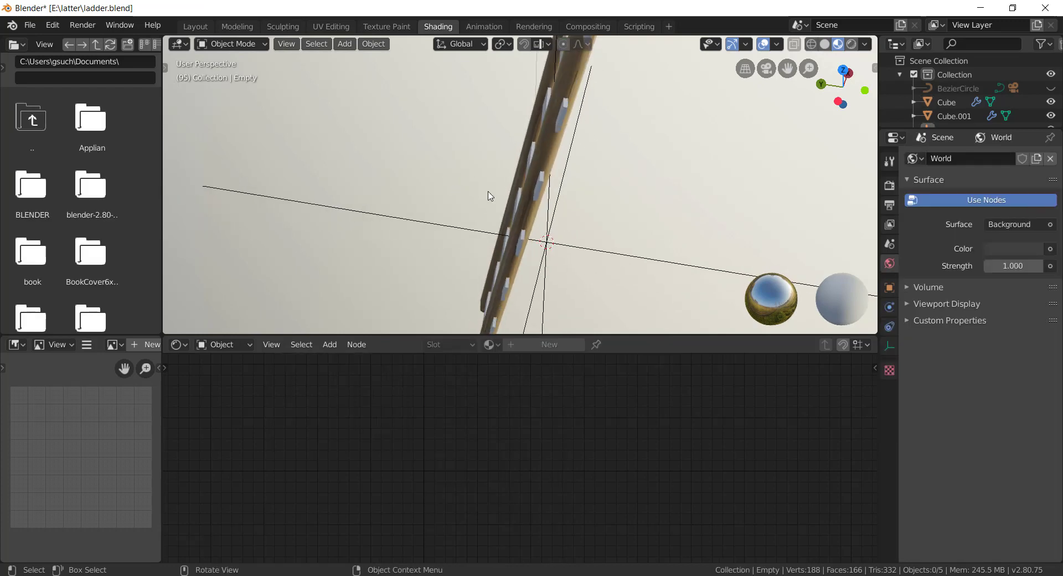
pyautogui.moveTo(490, 195)
pyautogui.mouseDown(button='middle')
pyautogui.moveTo(534, 225)
pyautogui.moveTo(586, 183)
pyautogui.mouseUp(button='middle')
pyautogui.click(517, 178)
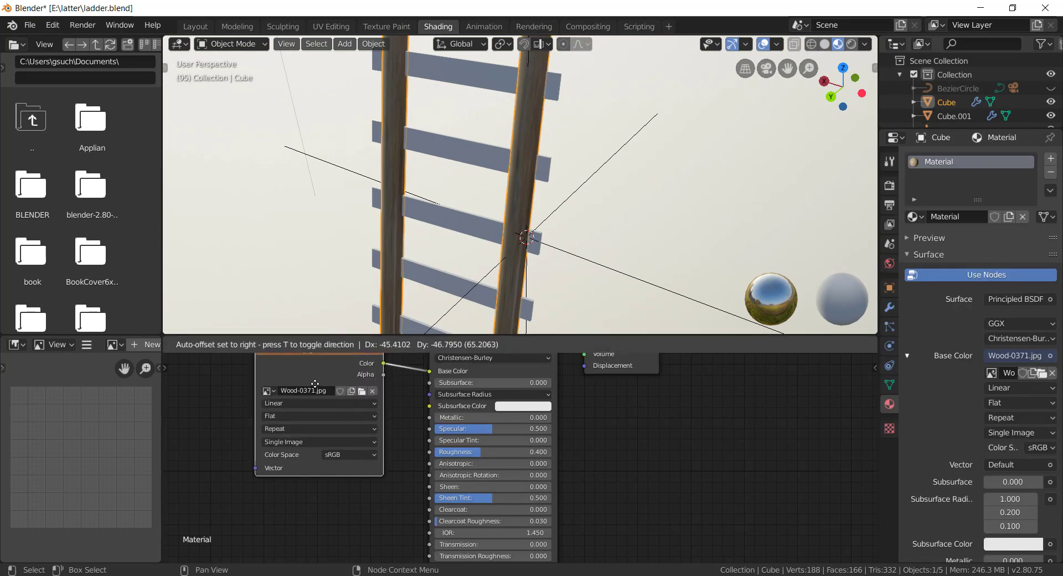
pyautogui.moveTo(340, 365); pyautogui.dragTo(285, 404)
pyautogui.scroll(-2, 679, 436)
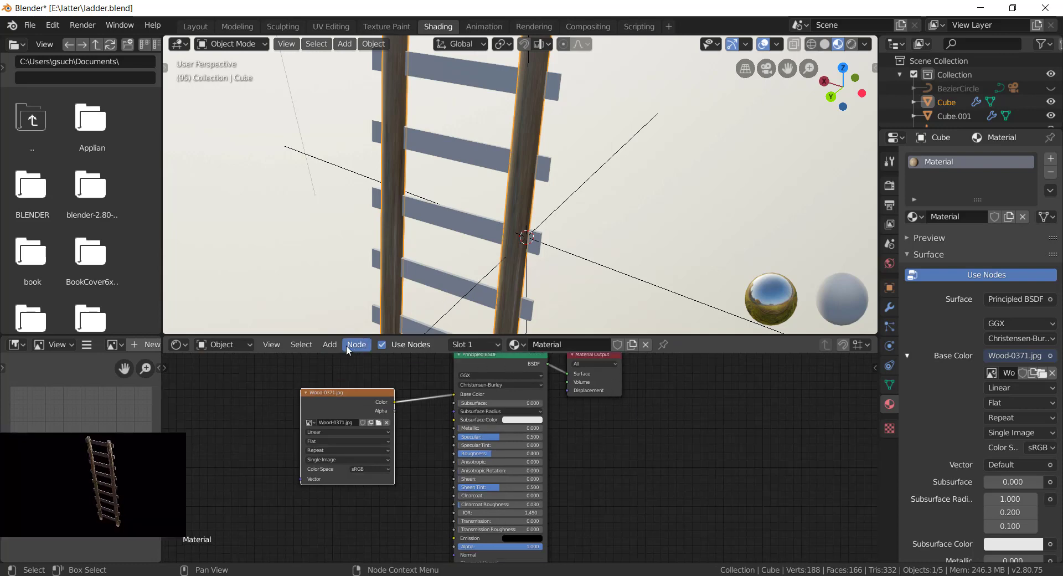
# Step: Switch the viewport to Look Dev shading and move the Material Output node right
pyautogui.click(330, 345)
pyautogui.rightClick(343, 298)
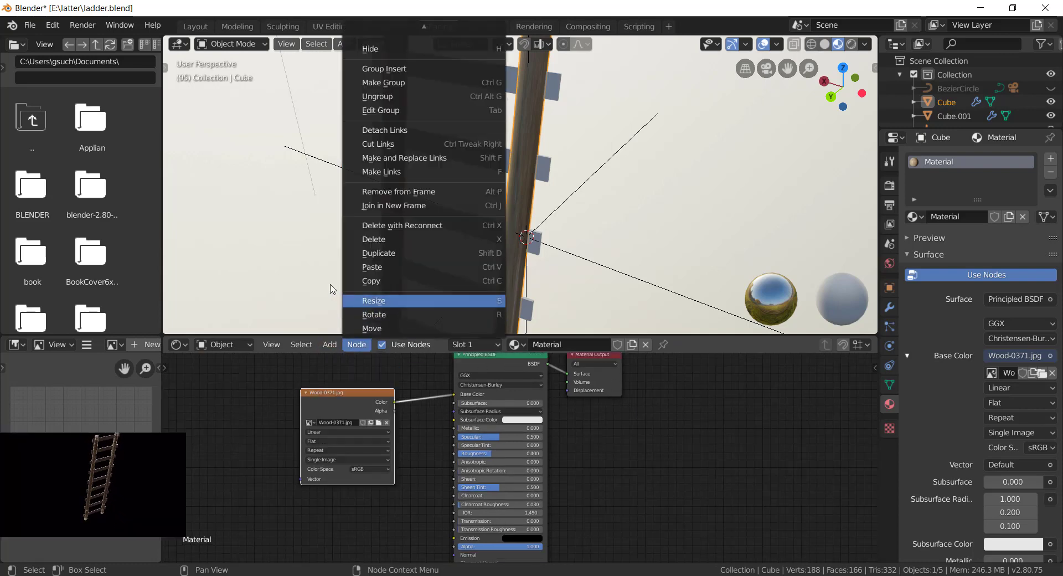
pyautogui.click(292, 273)
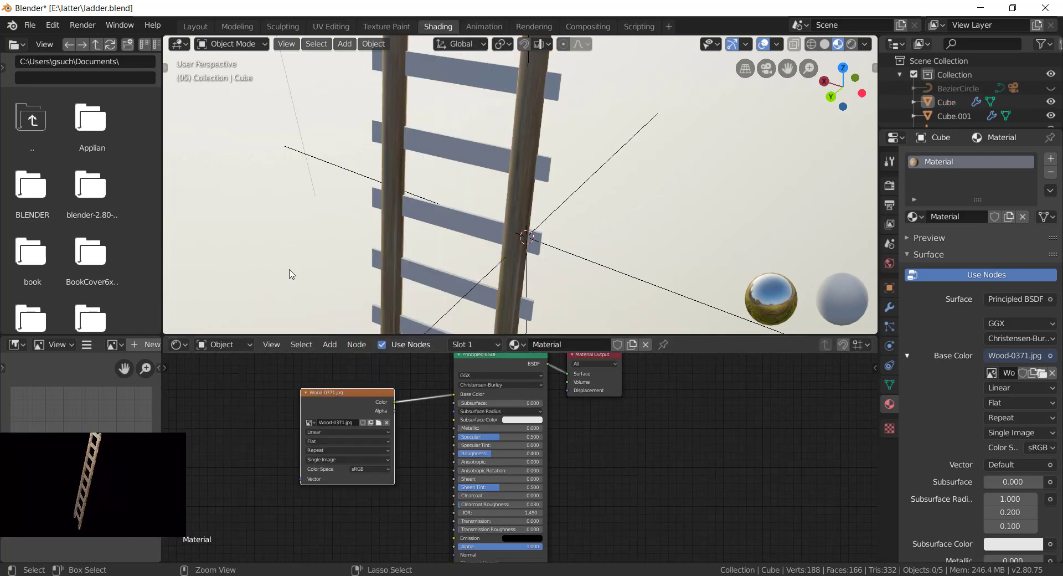
pyautogui.hotkey('ctrl', 'z')
pyautogui.press('z')
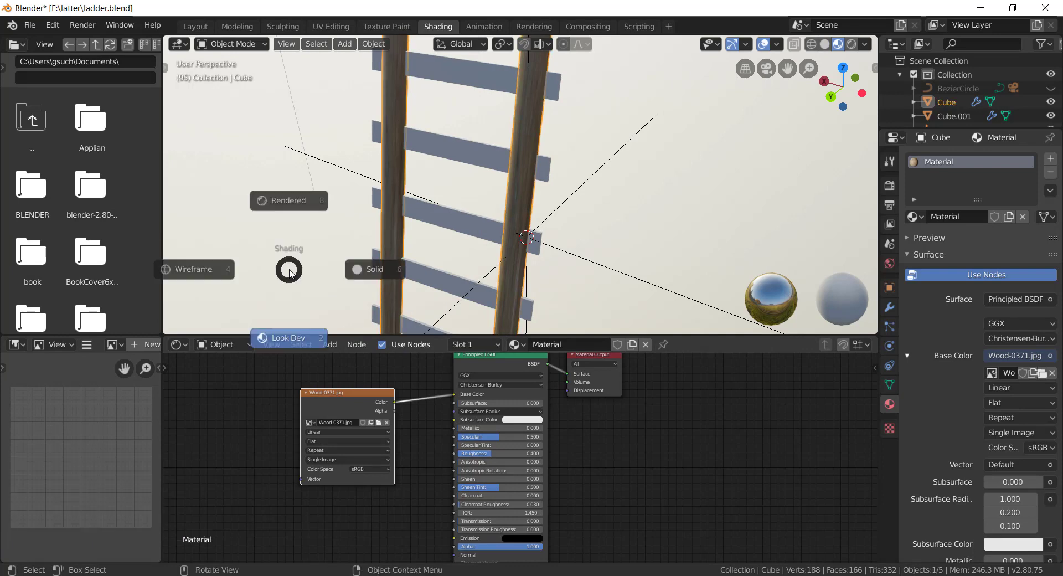
pyautogui.click(274, 350)
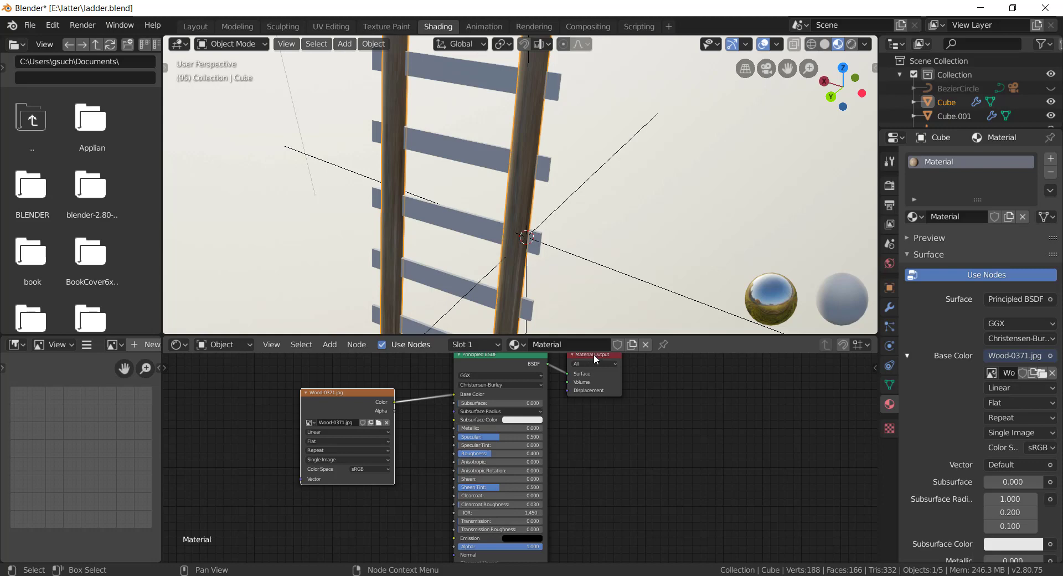
pyautogui.moveTo(610, 354); pyautogui.dragTo(691, 394)
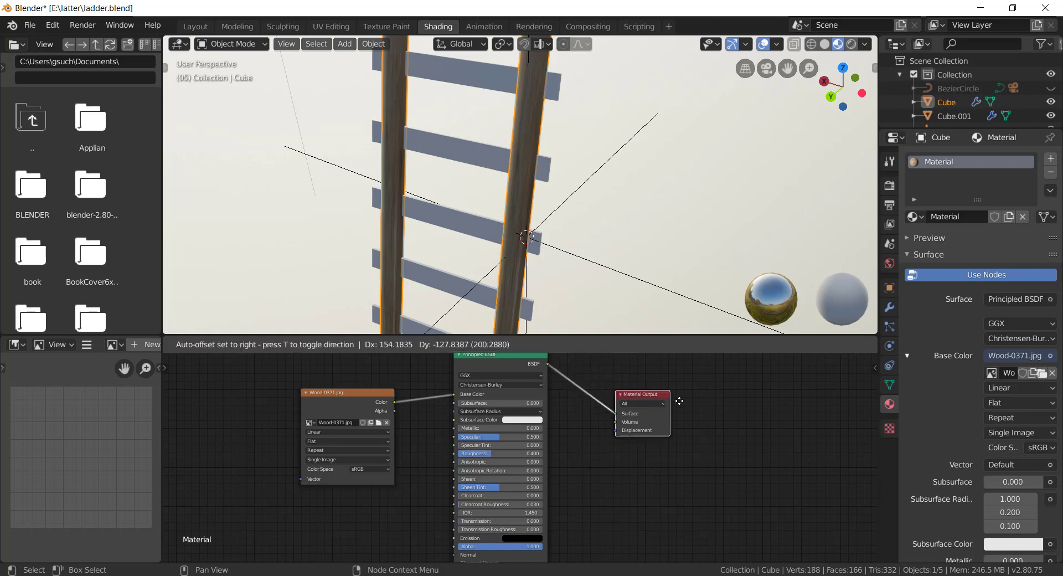
pyautogui.click(330, 345)
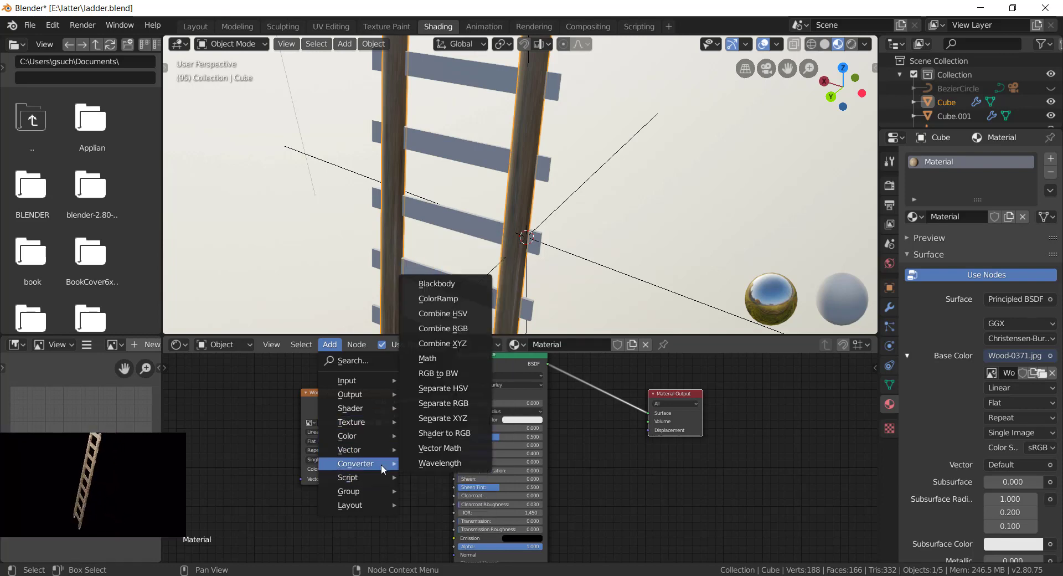
pyautogui.moveTo(357, 449)
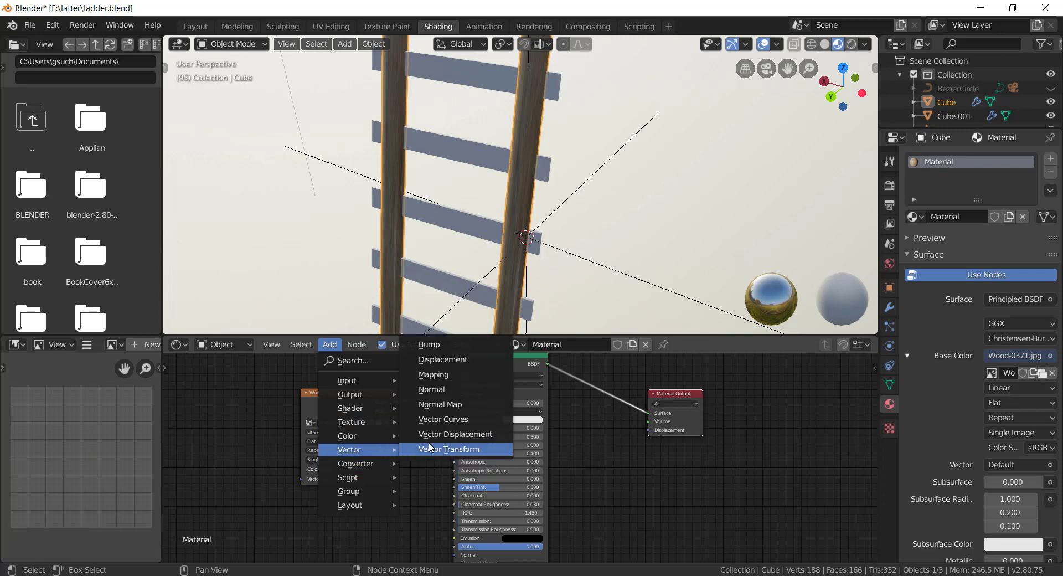
# Step: Add a Vector Displacement node feeding the Material Output's Displacement, with scale 2.100
pyautogui.click(434, 434)
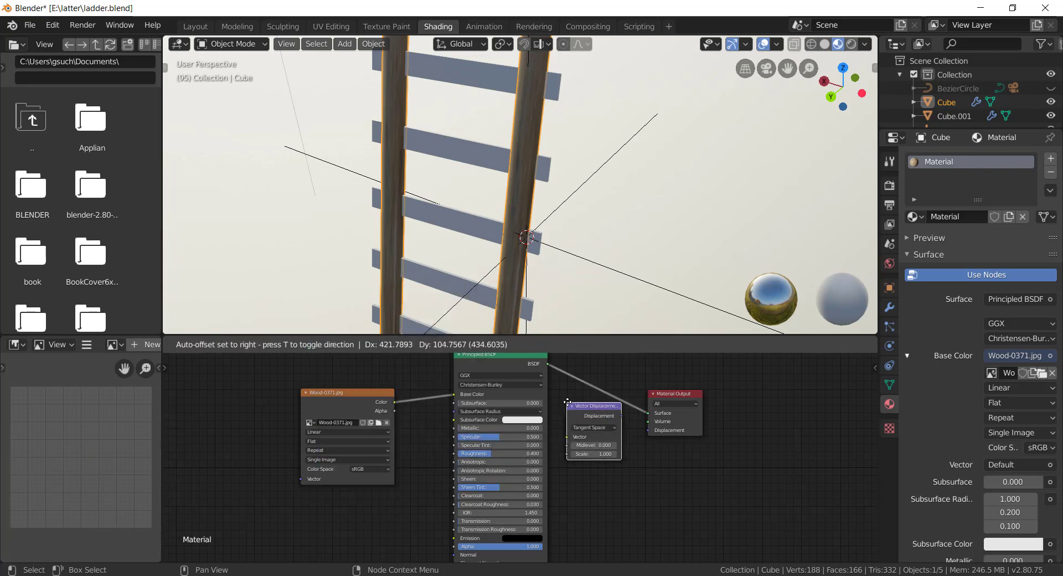
pyautogui.click(566, 410)
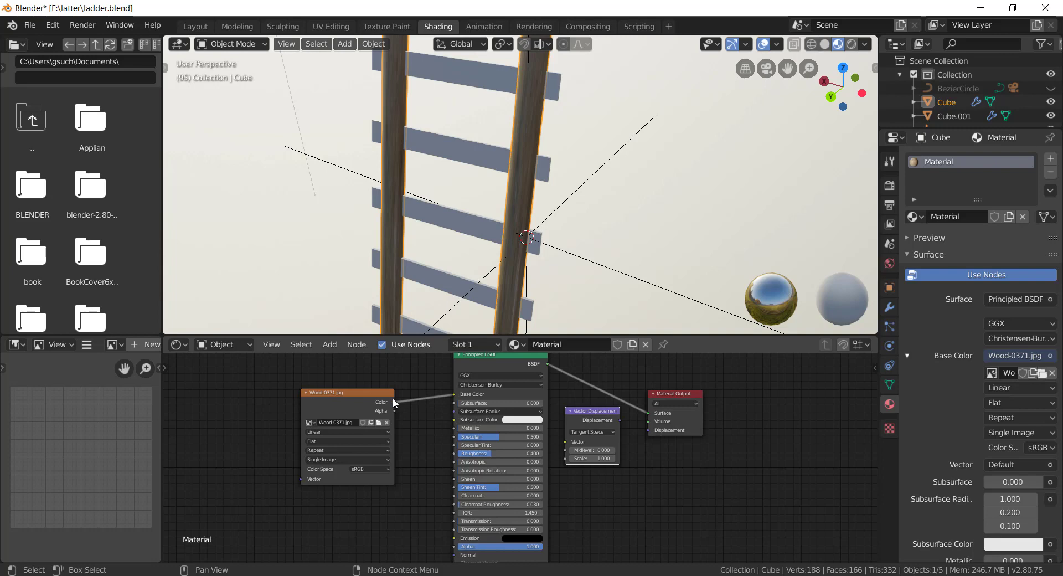
pyautogui.moveTo(442, 415); pyautogui.dragTo(566, 441)
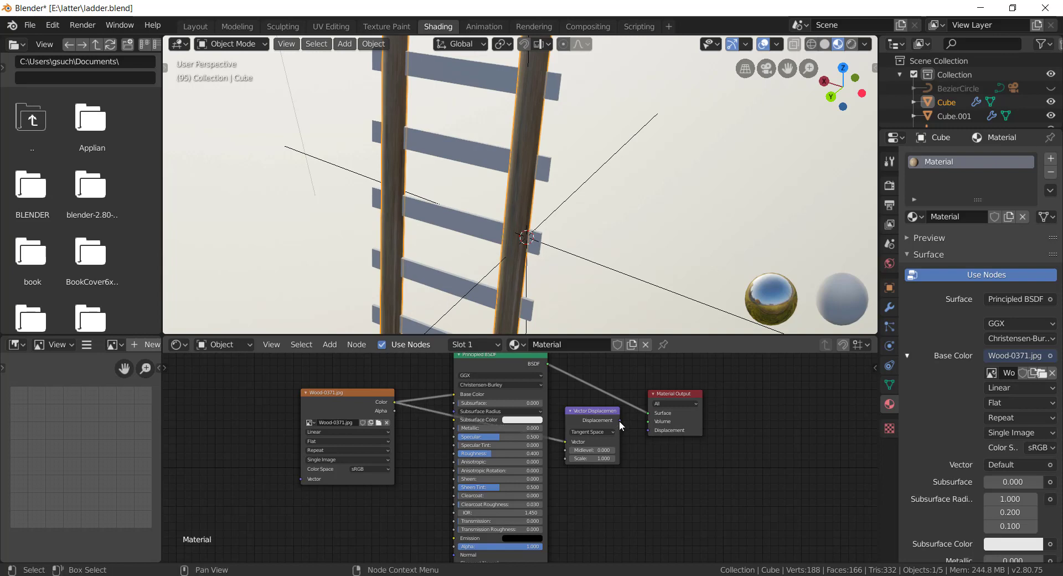
pyautogui.moveTo(620, 420); pyautogui.dragTo(651, 430)
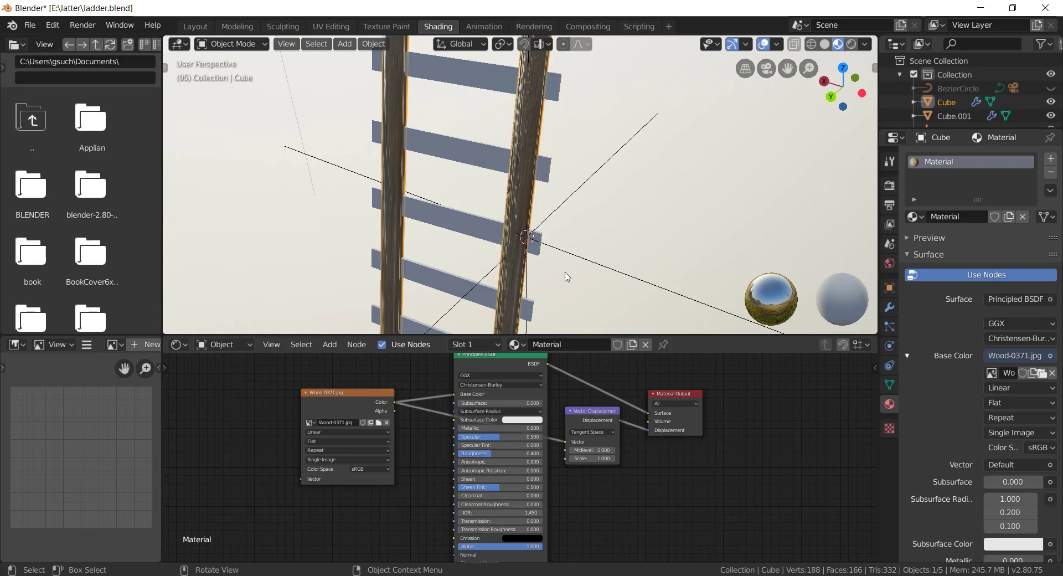
pyautogui.moveTo(598, 461)
pyautogui.mouseDown()
pyautogui.moveTo(570, 461)
pyautogui.moveTo(604, 458)
pyautogui.mouseUp()
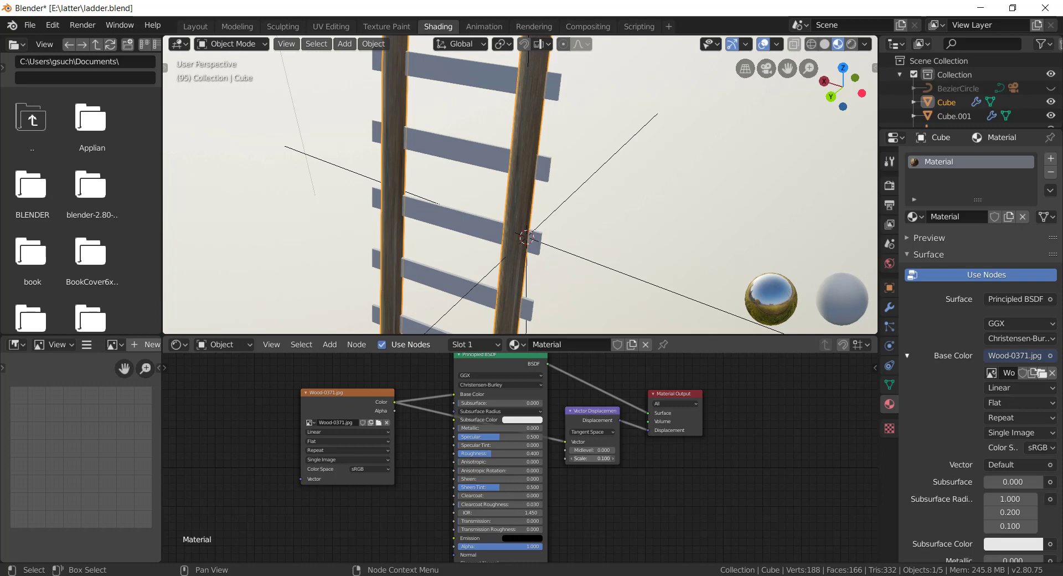
pyautogui.moveTo(593, 458); pyautogui.dragTo(606, 458)
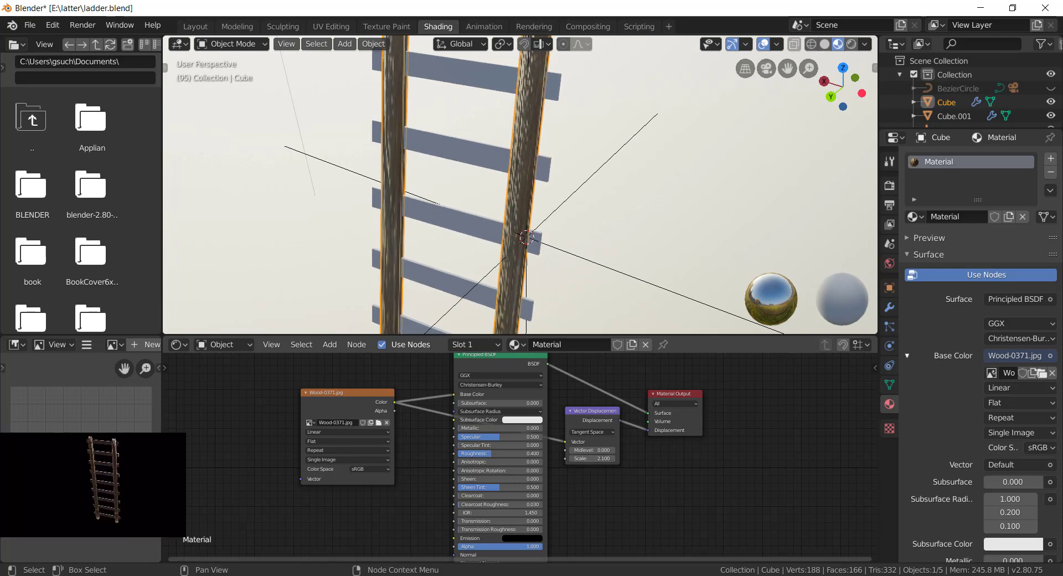
# Step: Preview the ladder in Rendered shading, then go to the UV Editing workspace
pyautogui.press('z')
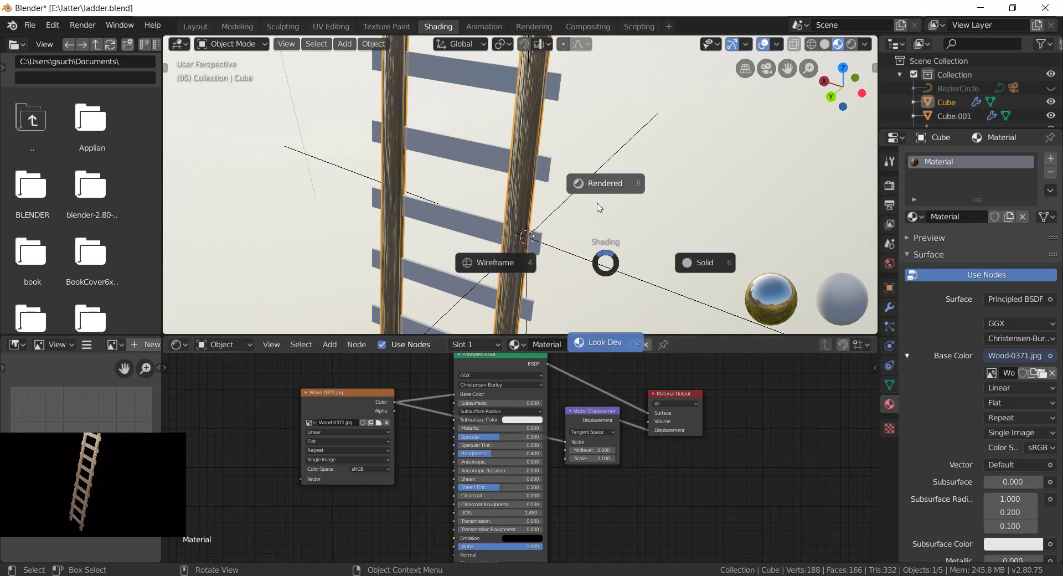
pyautogui.click(579, 236)
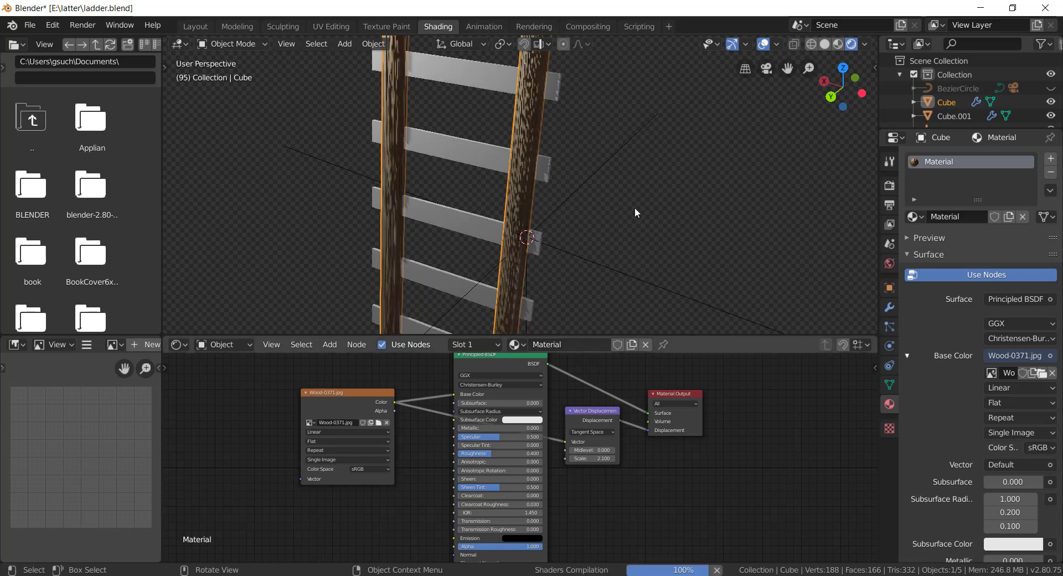
pyautogui.moveTo(651, 200)
pyautogui.mouseDown(button='middle')
pyautogui.moveTo(673, 188)
pyautogui.moveTo(655, 189)
pyautogui.mouseUp(button='middle')
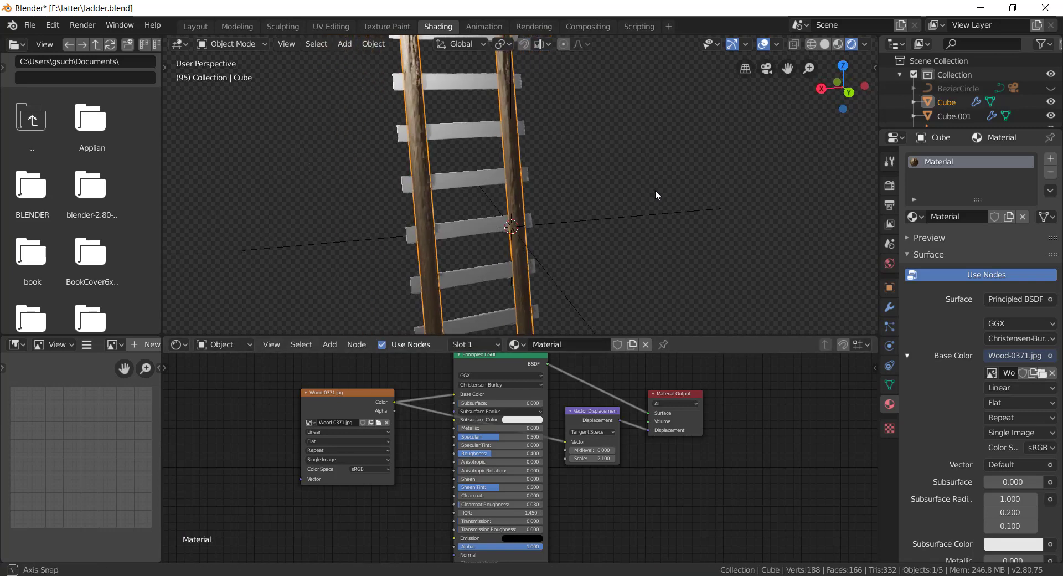
pyautogui.click(324, 27)
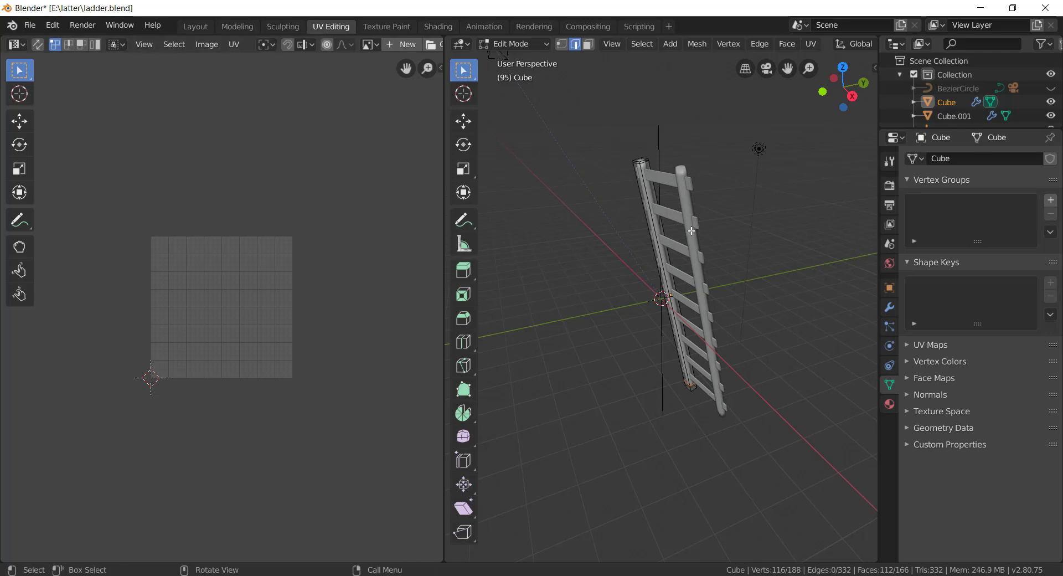
# Step: Select all of the left rail's UV faces and scale them down to about 0.66
pyautogui.click(656, 215)
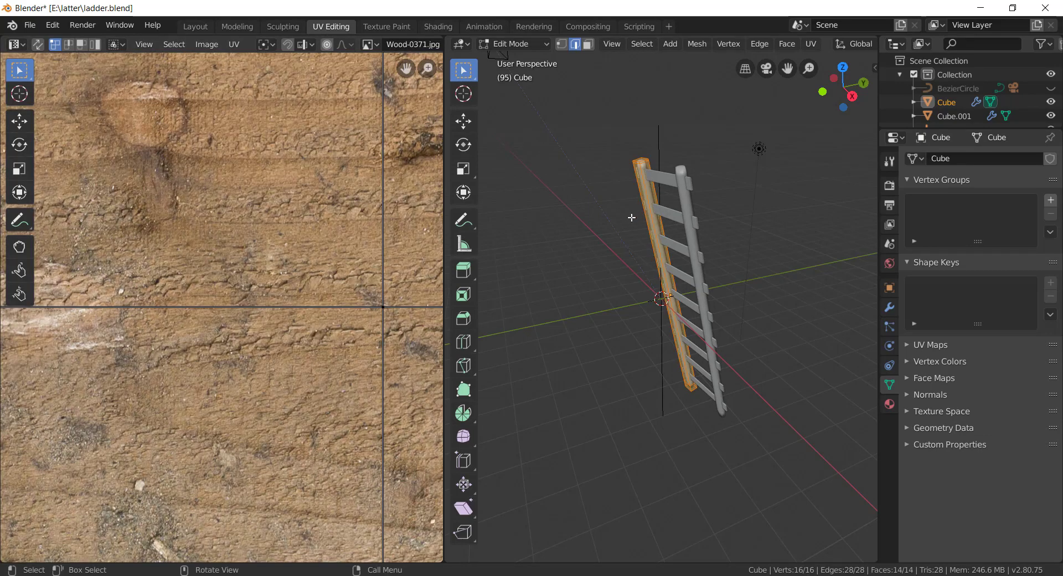
pyautogui.scroll(-2, 252, 342)
pyautogui.scroll(-3, 252, 342)
pyautogui.scroll(-2, 252, 342)
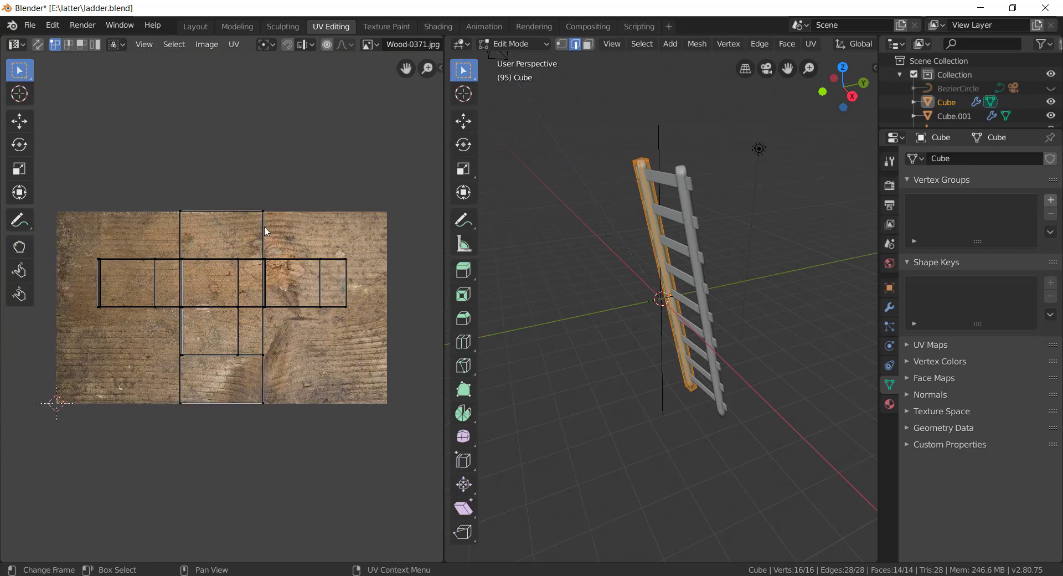
pyautogui.moveTo(164, 197); pyautogui.dragTo(276, 234)
pyautogui.press('l')
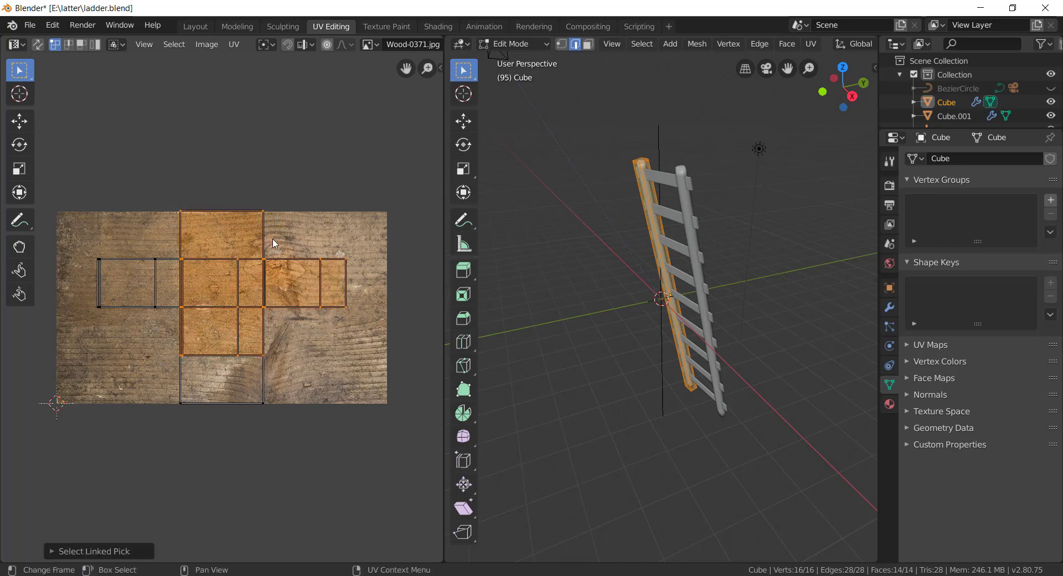
pyautogui.press('a')
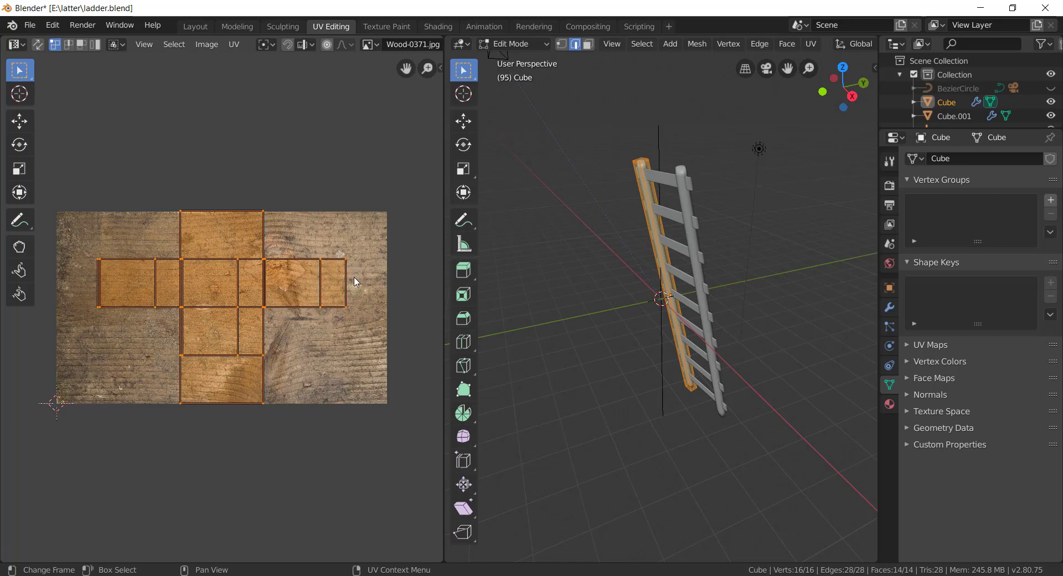
pyautogui.press('s')
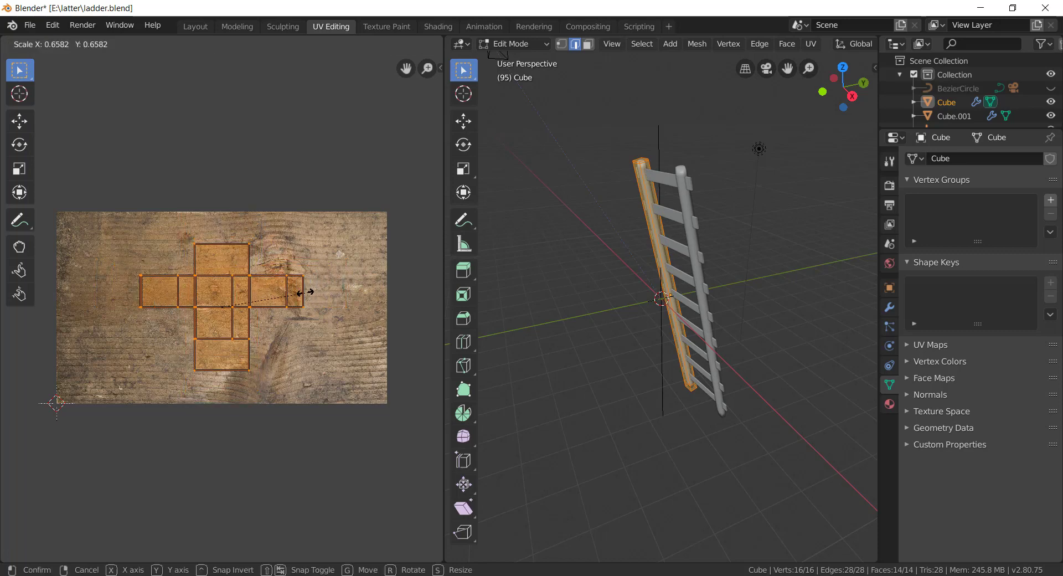
pyautogui.click(302, 294)
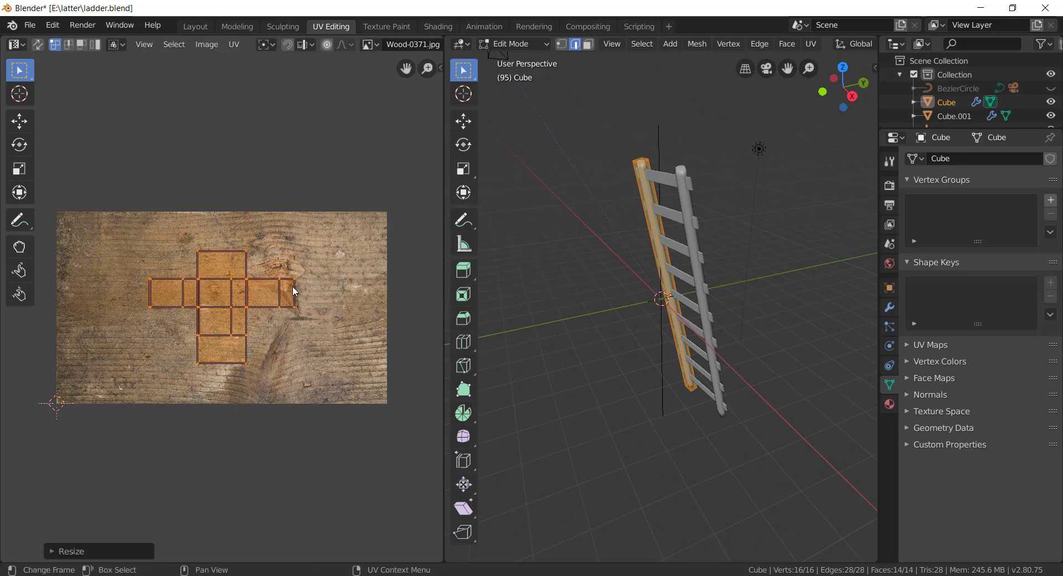
# Step: In the Shading workspace, select the rungs (Cube.001) and create Material.001 for them
pyautogui.click(430, 27)
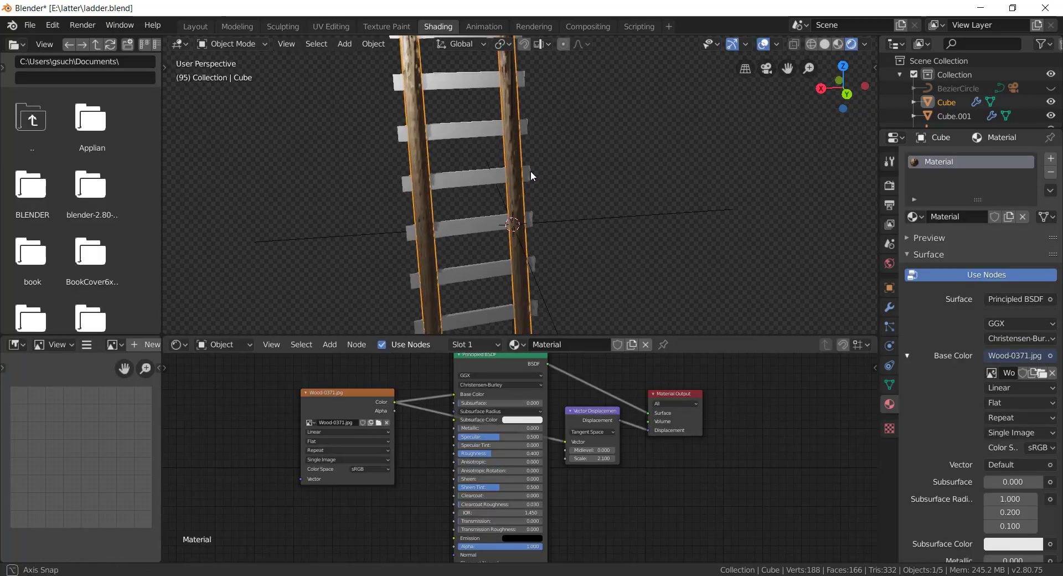
pyautogui.moveTo(530, 170); pyautogui.dragTo(548, 144, button='middle')
pyautogui.scroll(-3, 548, 145)
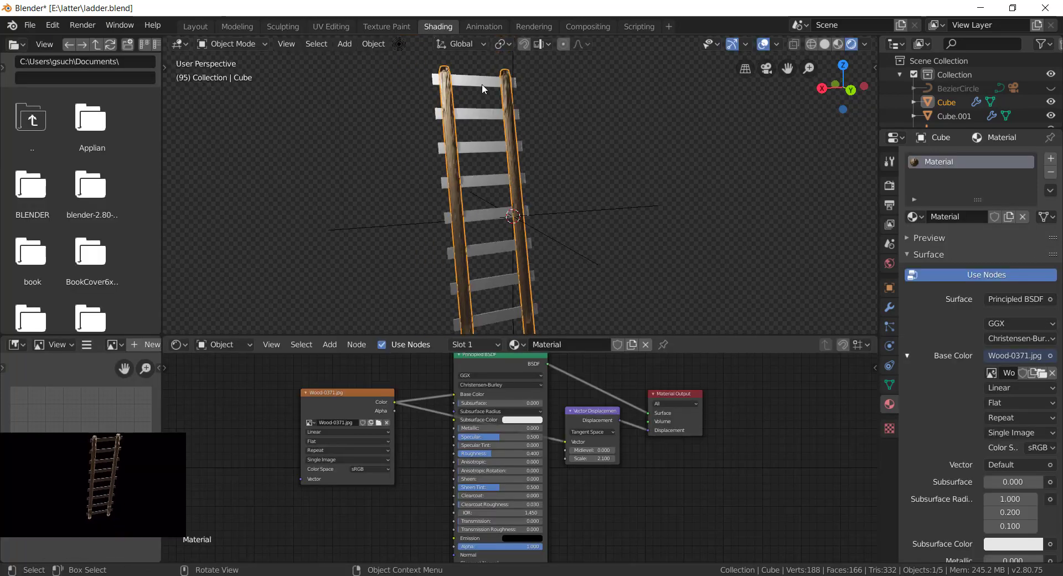
pyautogui.click(481, 84)
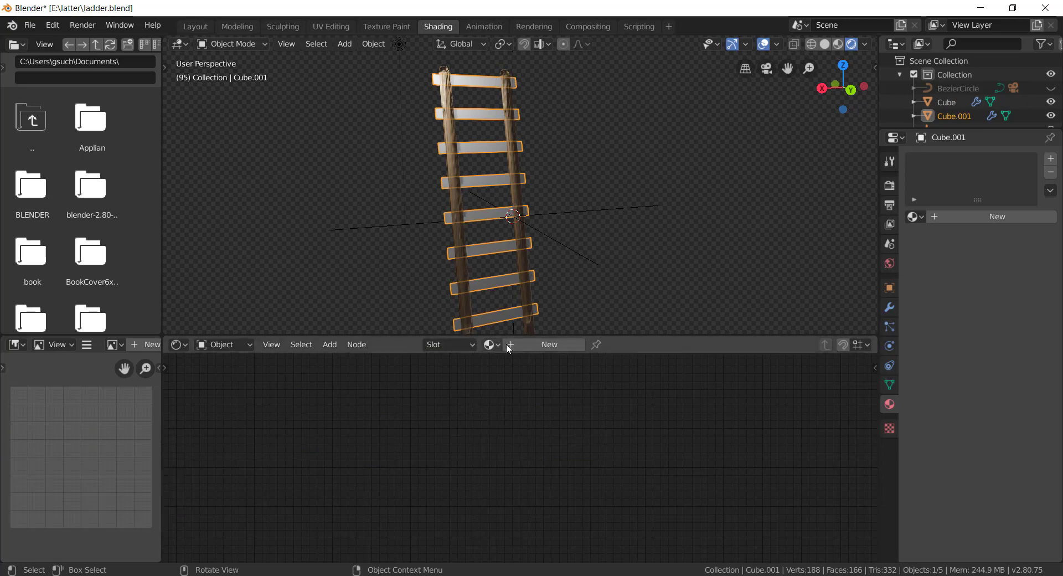
pyautogui.click(546, 347)
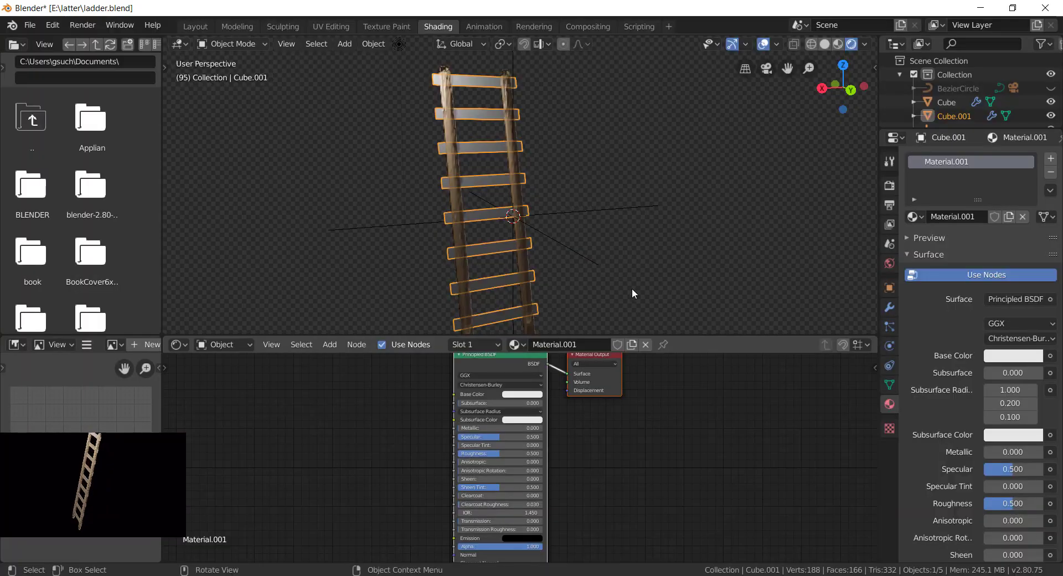
# Step: Link an Image Texture node to Material.001's Base Color and collapse the node
pyautogui.click(1050, 355)
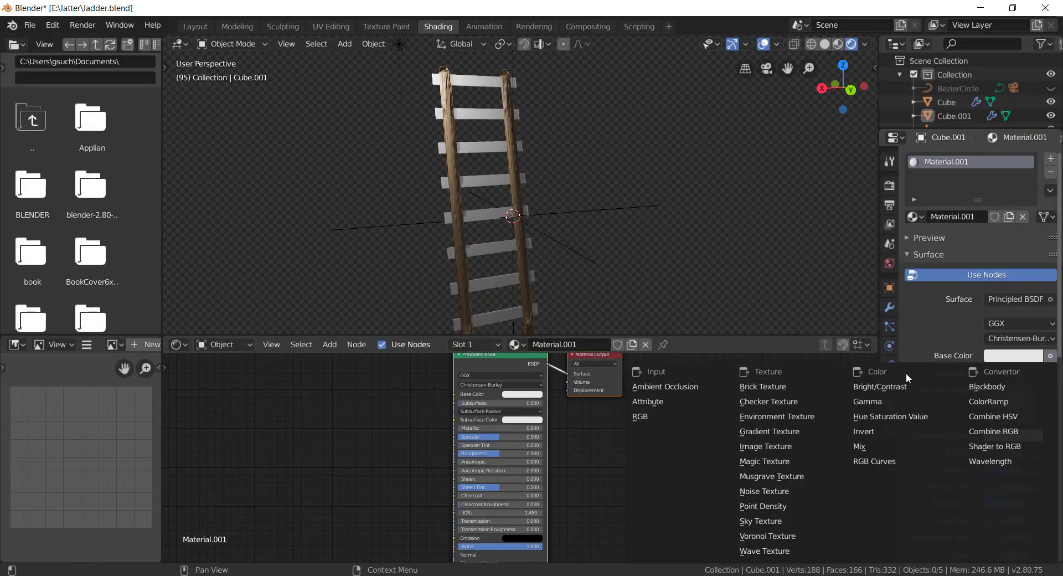
pyautogui.click(771, 446)
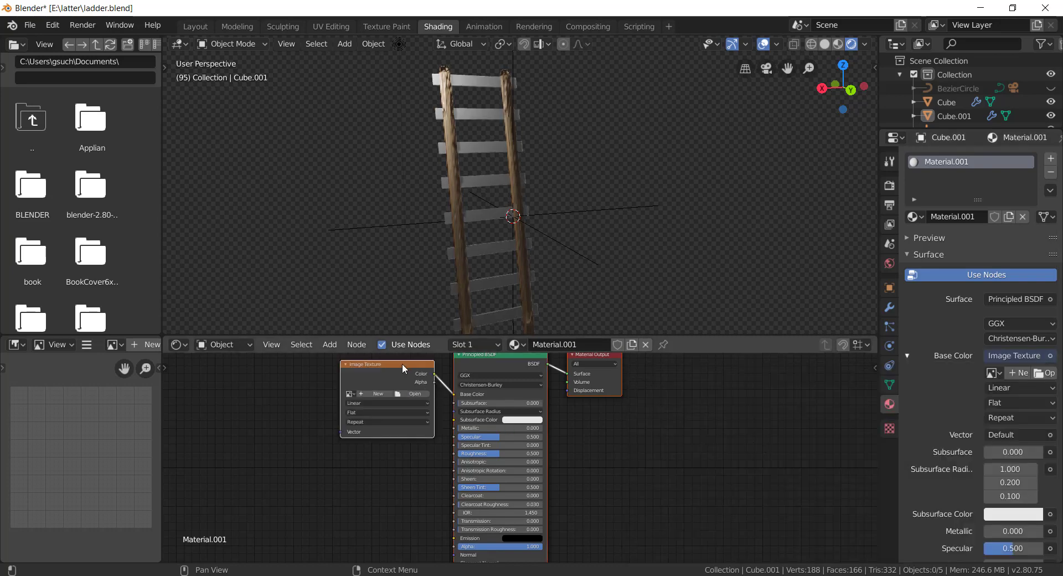
pyautogui.press('h')
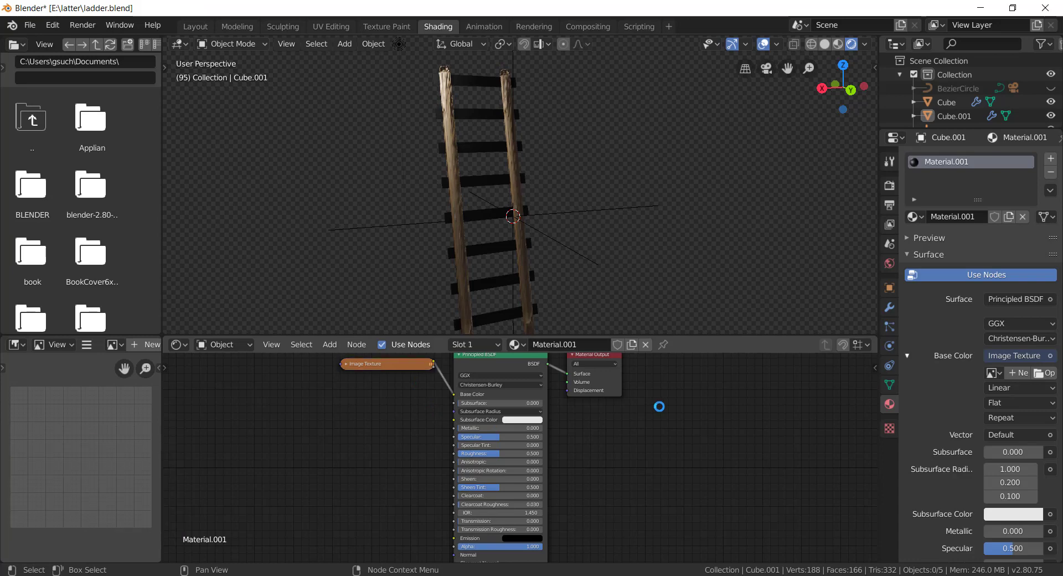
# Step: Load Wood-0371.jpg into the rungs' Image Texture node
pyautogui.click(1049, 373)
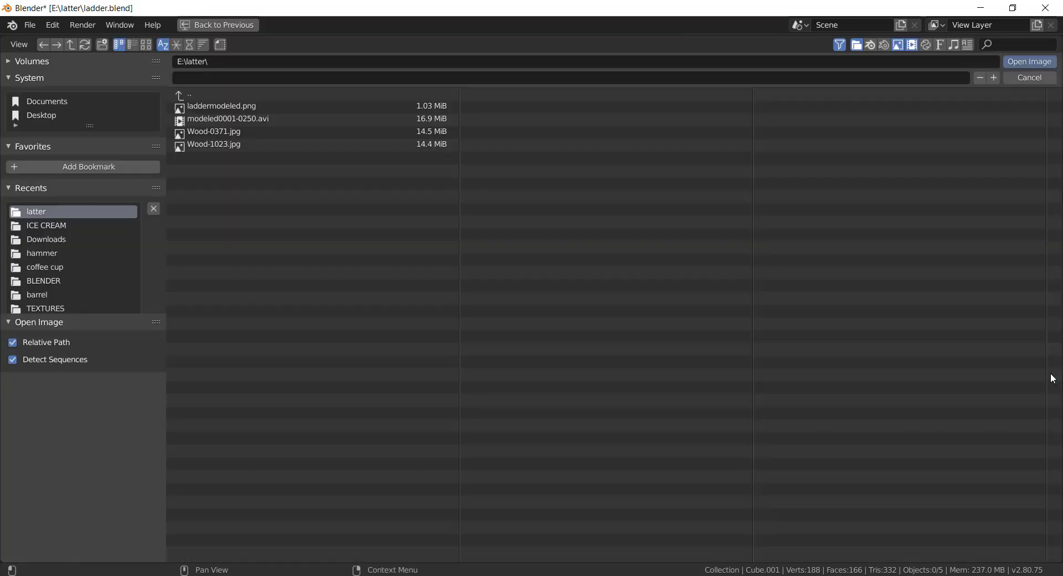
pyautogui.click(237, 131)
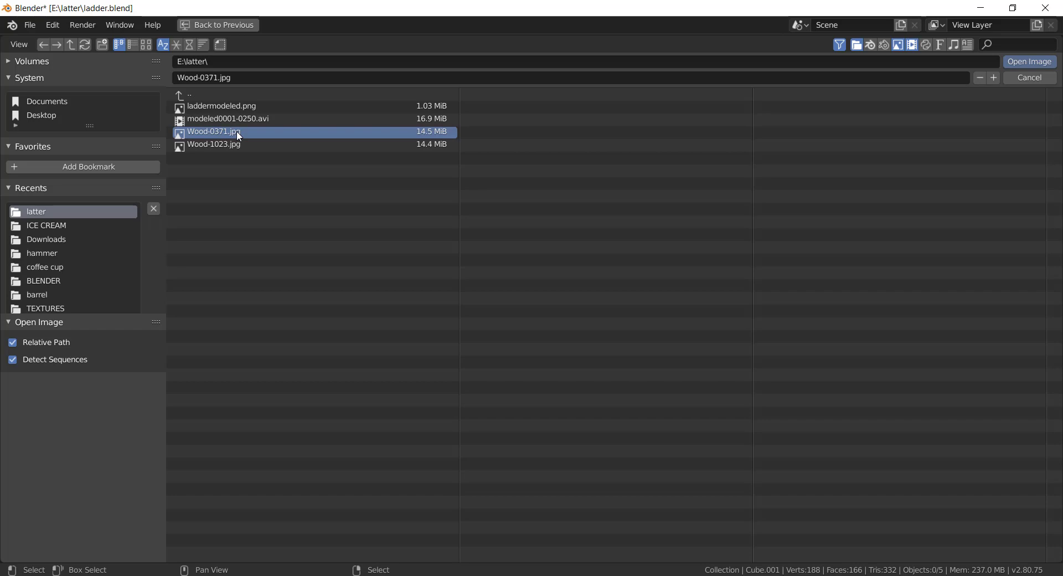
pyautogui.click(1015, 63)
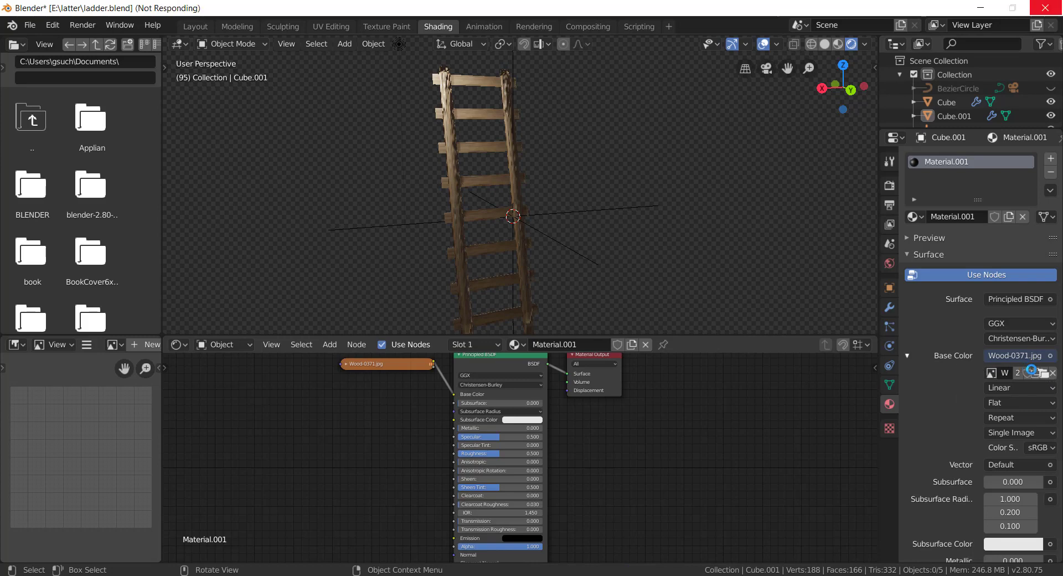
# Step: Replace the rung texture image with Wood-1023.jpg
pyautogui.click(1043, 373)
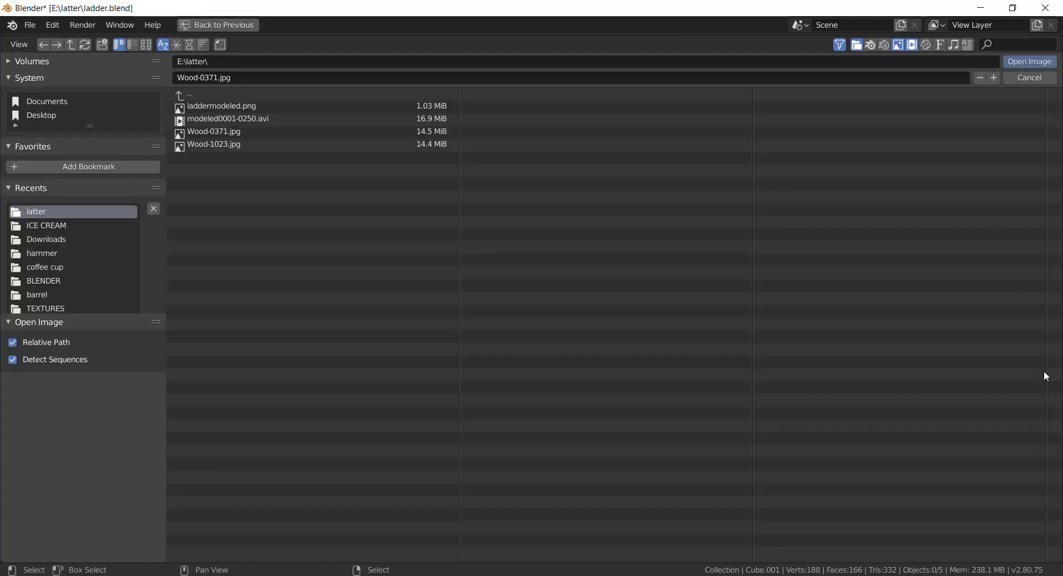
pyautogui.click(219, 141)
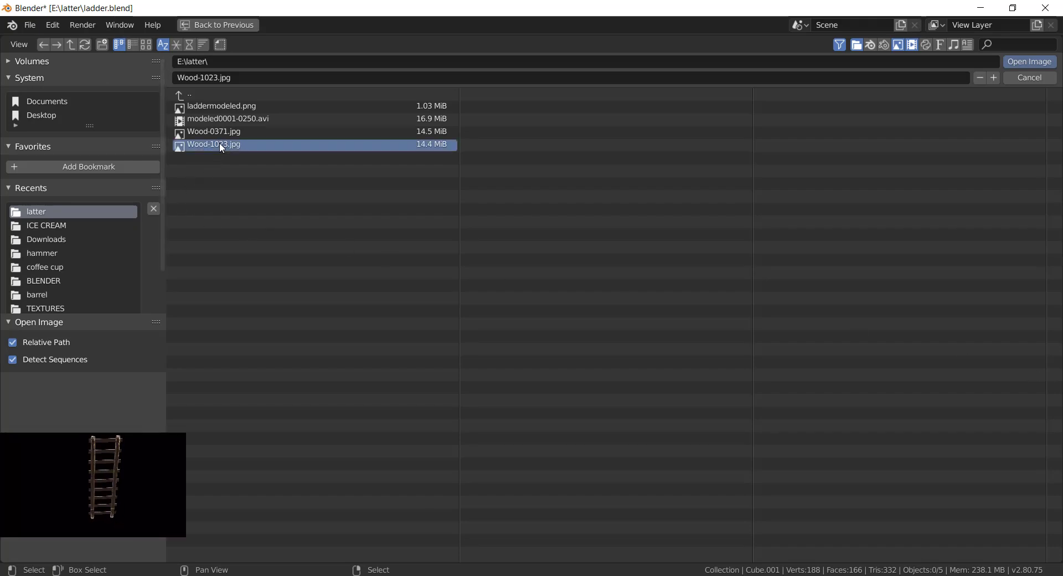
pyautogui.press('Return')
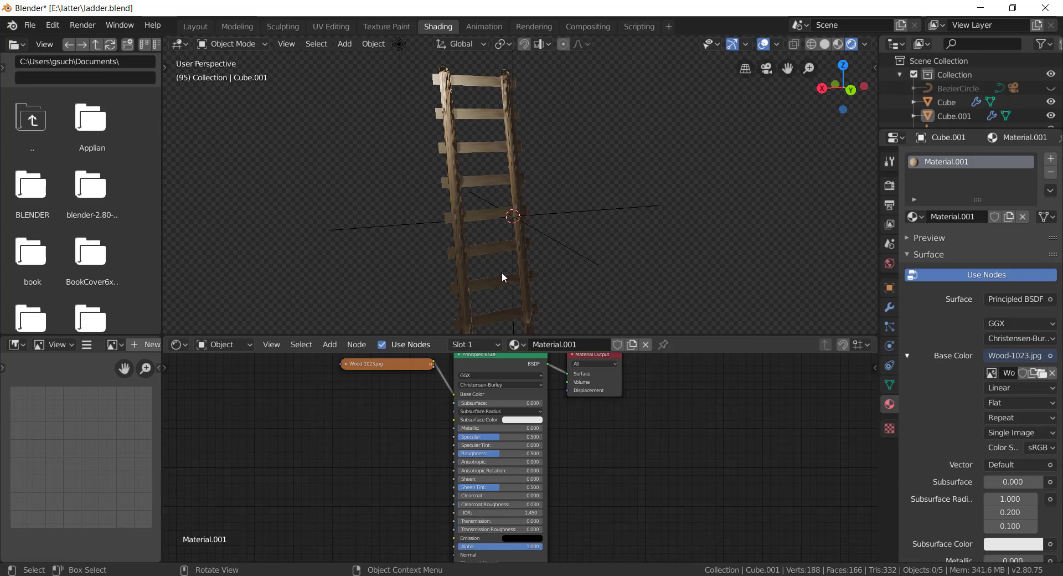
# Step: Move the wood image node left and place a Vector Displacement node right of the Principled BSDF
pyautogui.scroll(4, 489, 218)
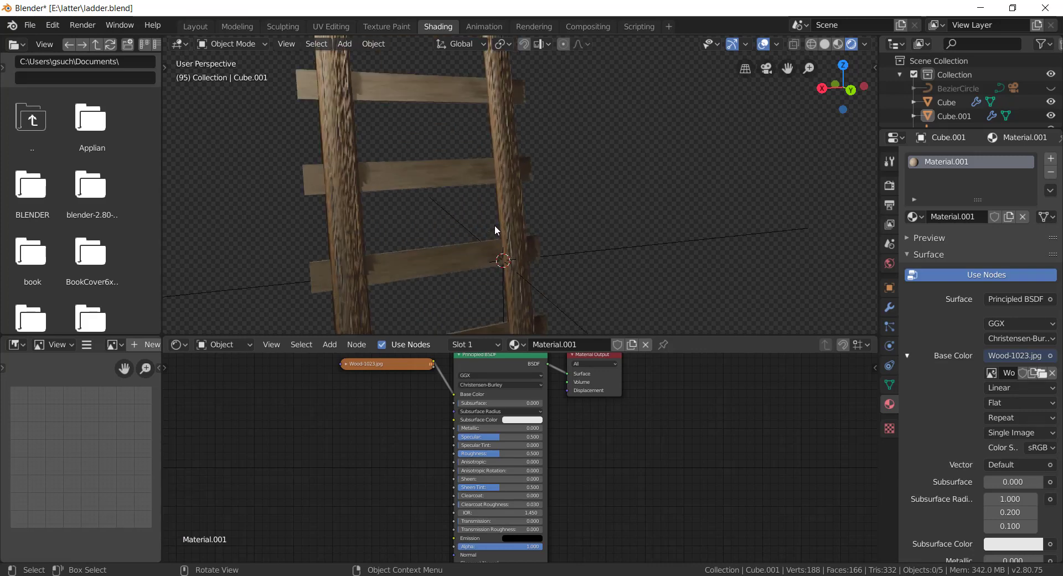
pyautogui.scroll(2, 495, 230)
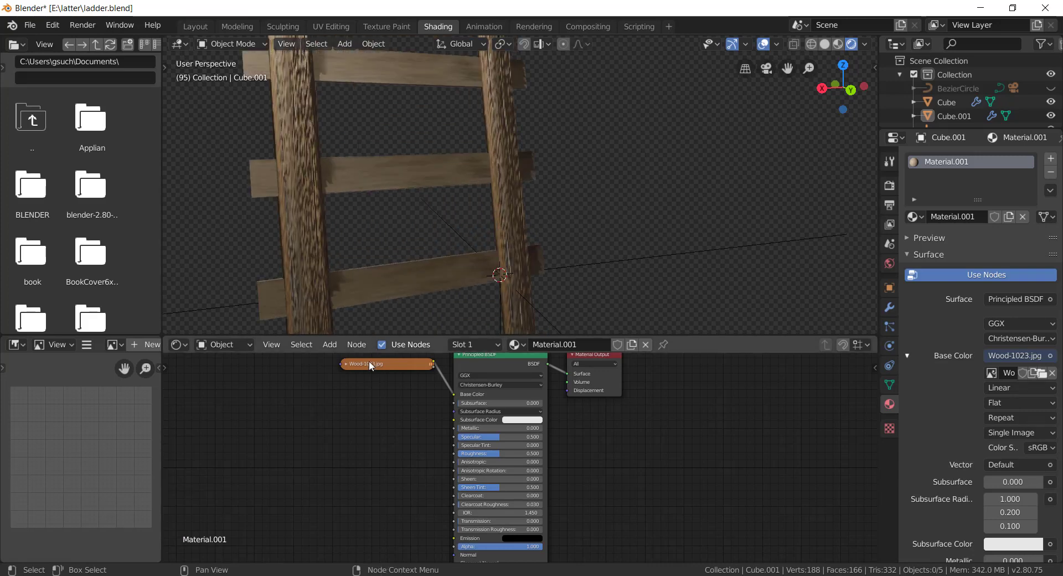
pyautogui.moveTo(338, 380); pyautogui.dragTo(262, 399)
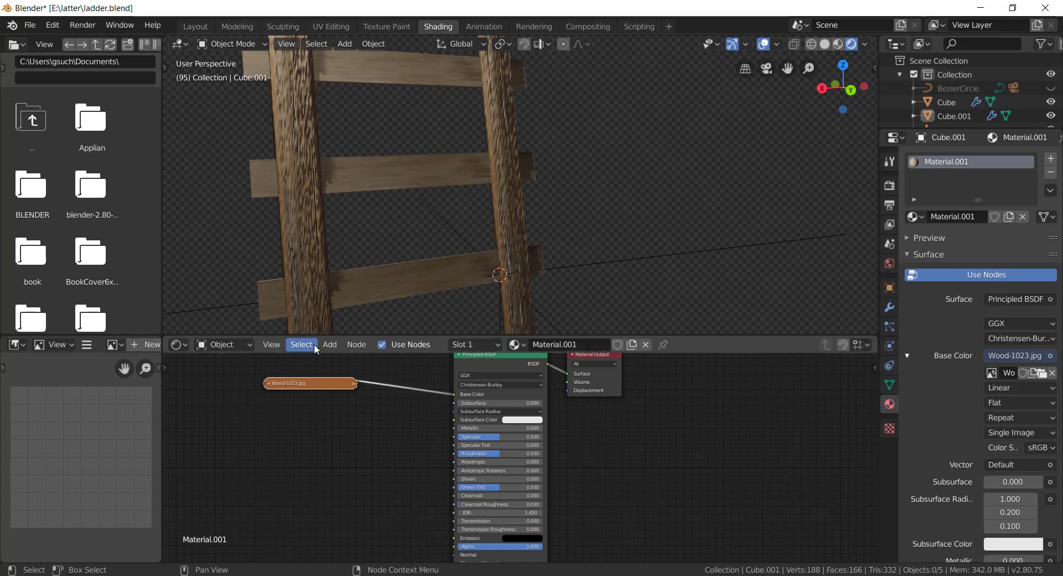
pyautogui.click(330, 344)
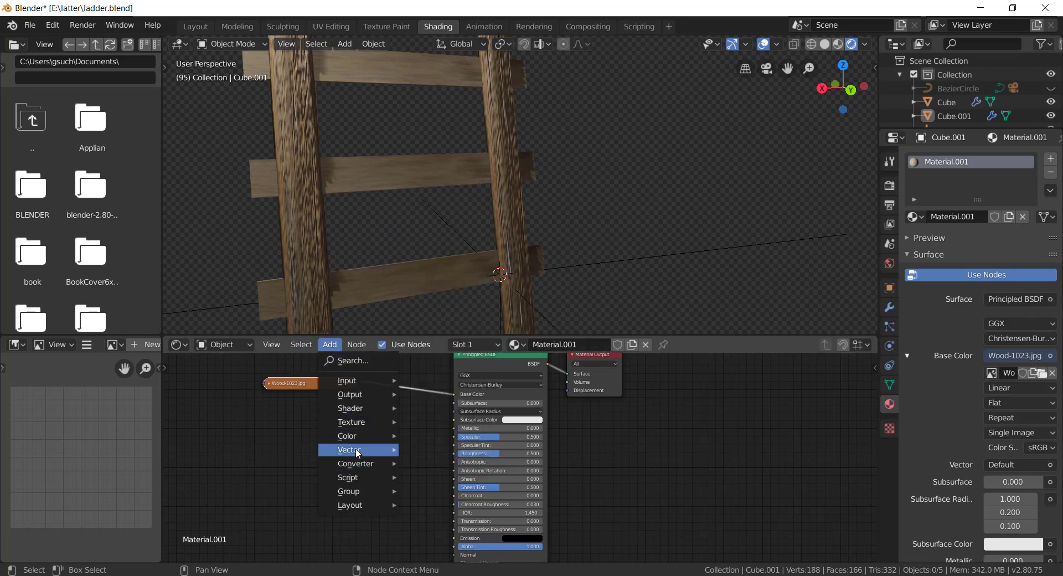
pyautogui.moveTo(358, 449)
pyautogui.click(432, 435)
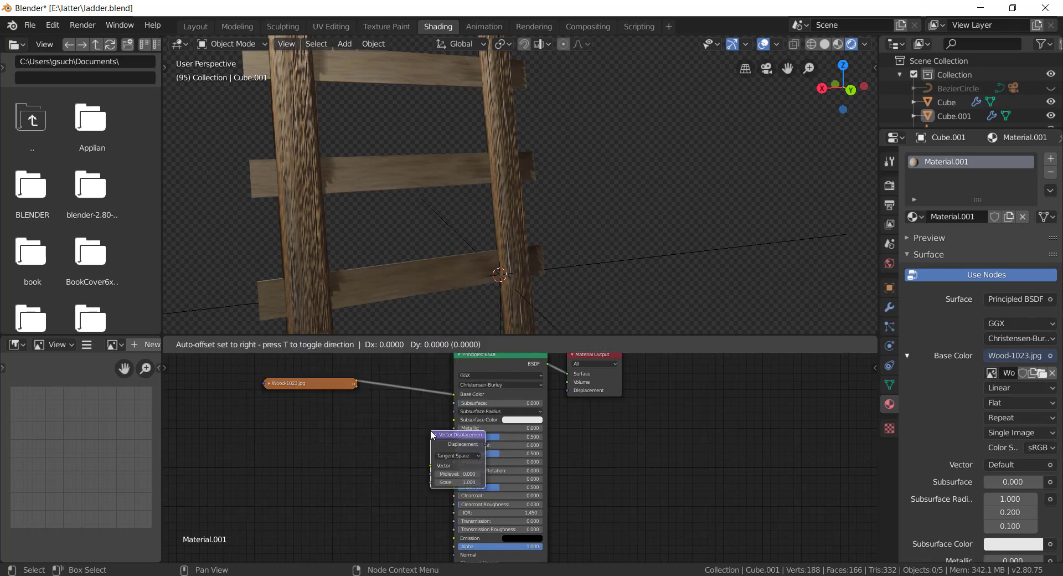
pyautogui.click(582, 424)
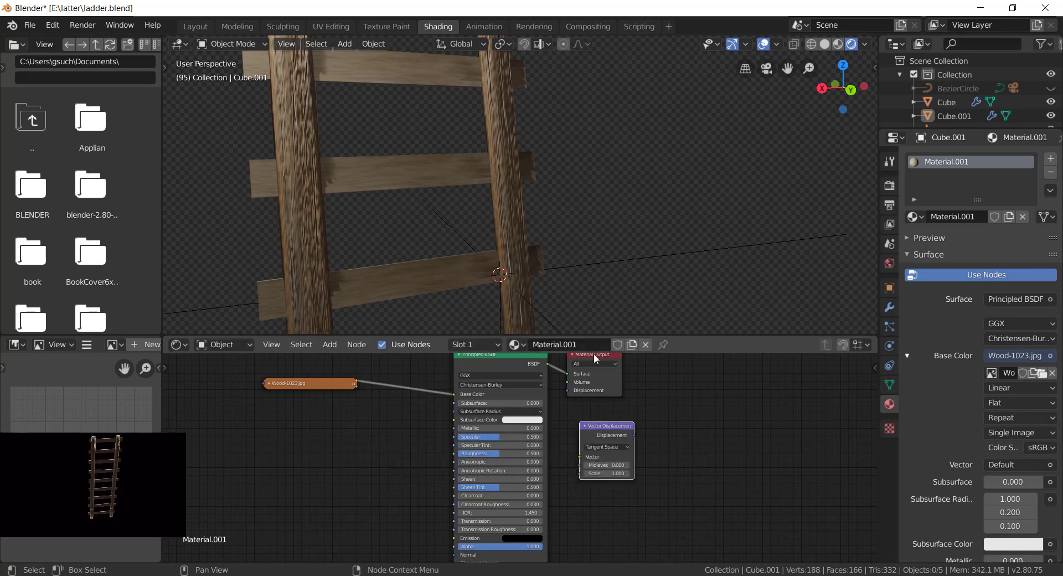
pyautogui.click(601, 357)
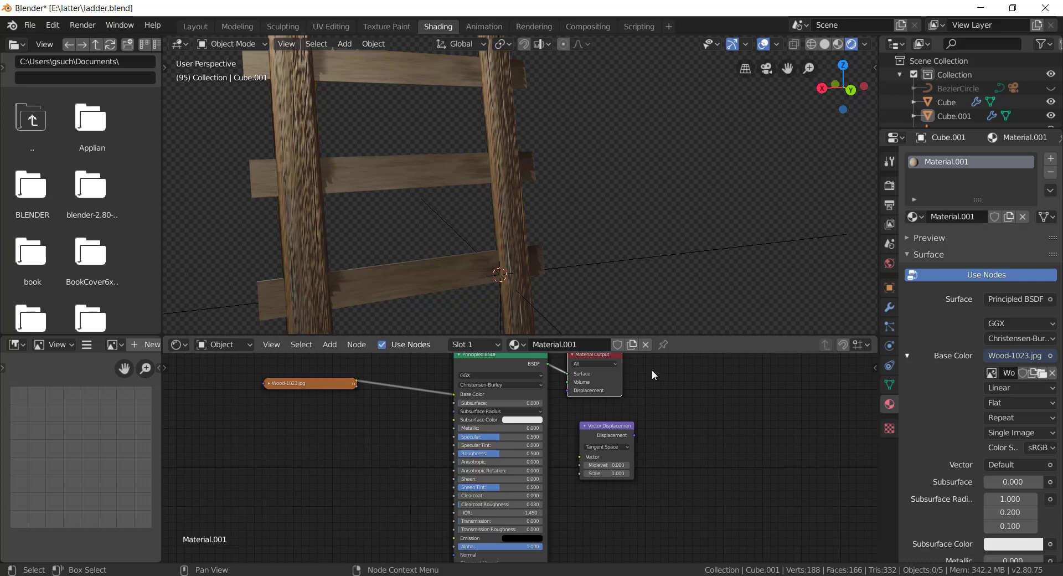
pyautogui.scroll(-1, 648, 376)
pyautogui.scroll(-1, 643, 377)
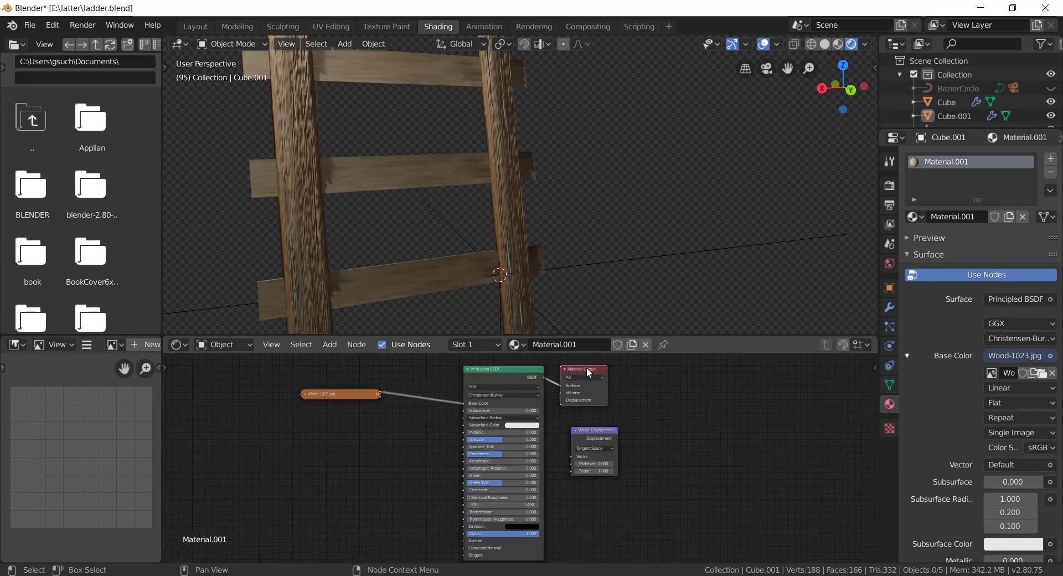
# Step: Connect Vector Displacement to the output's Displacement, feed it the wood image, and raise its Scale
pyautogui.moveTo(587, 367); pyautogui.dragTo(700, 382)
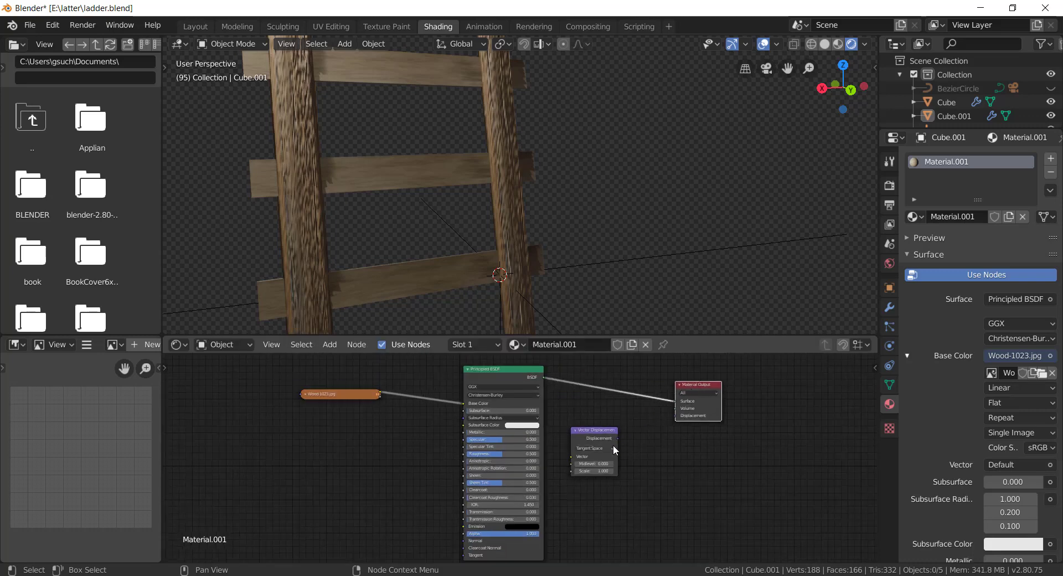
pyautogui.moveTo(617, 438); pyautogui.dragTo(676, 415)
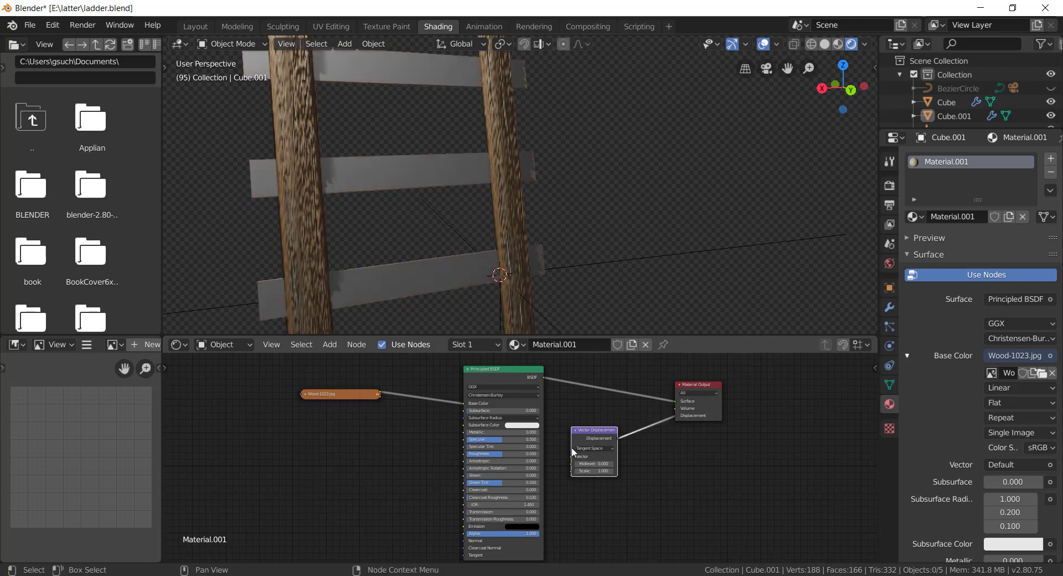
pyautogui.moveTo(572, 456); pyautogui.dragTo(378, 389)
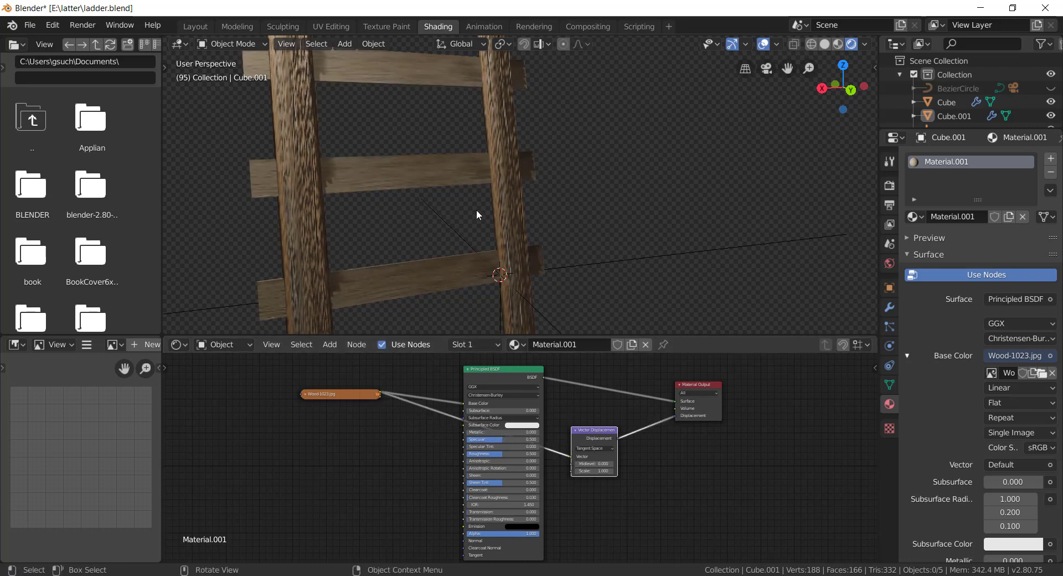
pyautogui.moveTo(517, 222)
pyautogui.mouseDown(button='middle')
pyautogui.moveTo(552, 204)
pyautogui.moveTo(527, 228)
pyautogui.moveTo(497, 187)
pyautogui.moveTo(507, 161)
pyautogui.moveTo(548, 275)
pyautogui.mouseUp(button='middle')
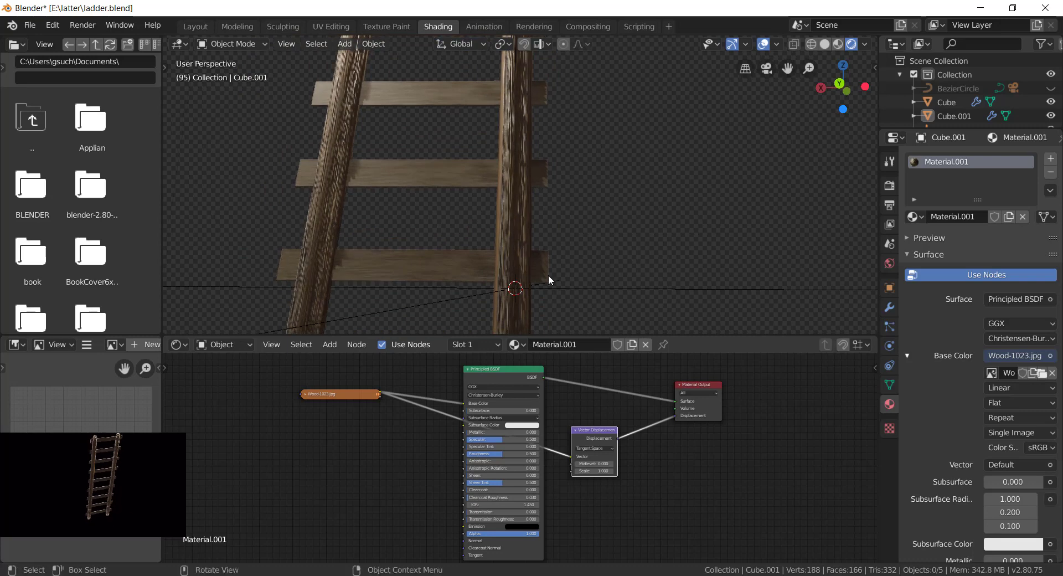
pyautogui.moveTo(591, 471)
pyautogui.mouseDown()
pyautogui.moveTo(625, 470)
pyautogui.moveTo(592, 470)
pyautogui.mouseUp()
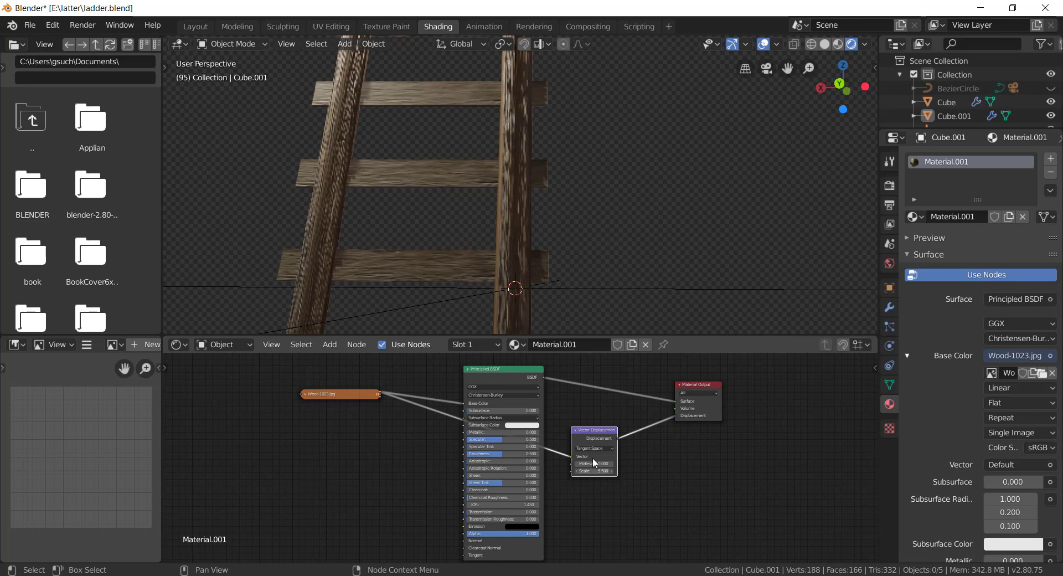
pyautogui.scroll(-1, 593, 456)
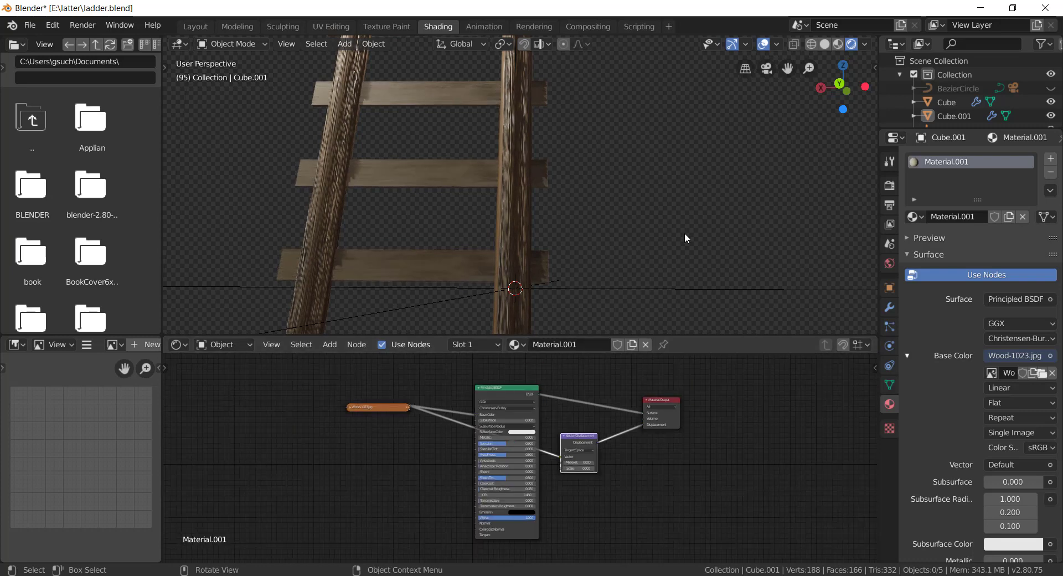
pyautogui.scroll(1, 682, 237)
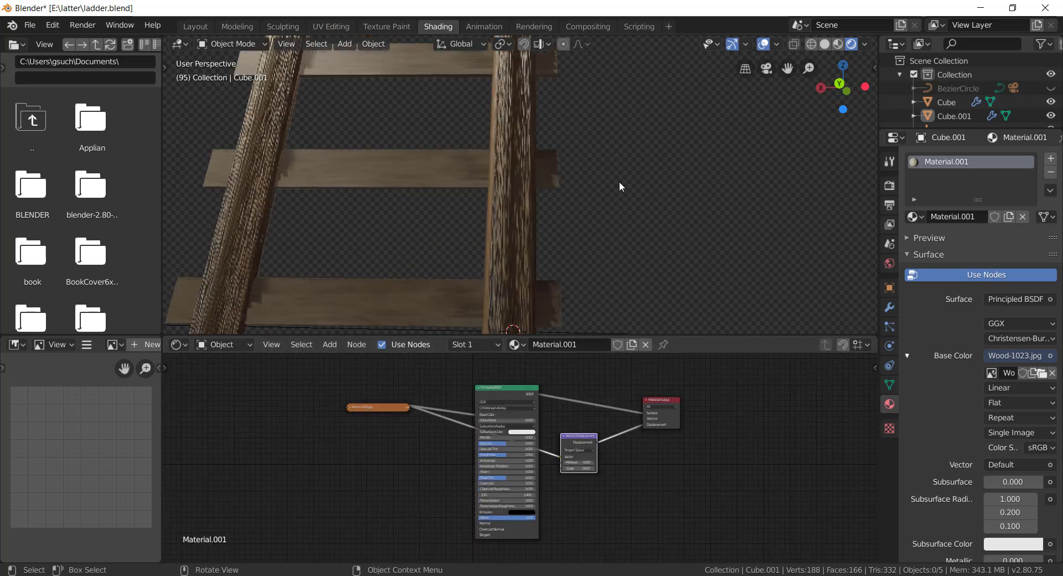
# Step: Return to the Layout workspace and show the wood-textured ladder in Rendered shading
pyautogui.click(202, 27)
pyautogui.press('z')
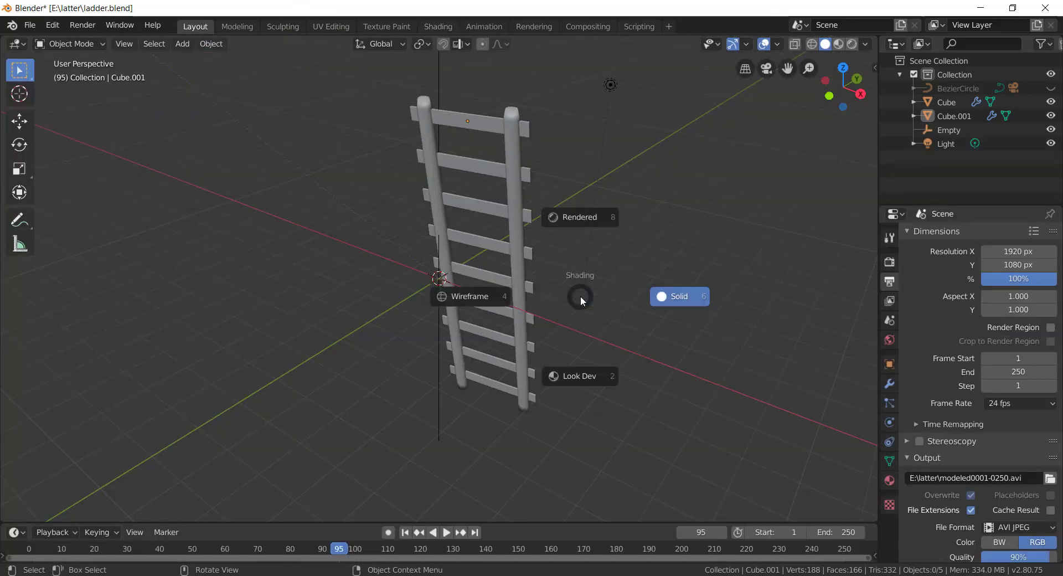
pyautogui.click(586, 220)
pyautogui.moveTo(613, 233)
pyautogui.mouseDown(button='middle')
pyautogui.moveTo(420, 237)
pyautogui.moveTo(396, 302)
pyautogui.mouseUp(button='middle')
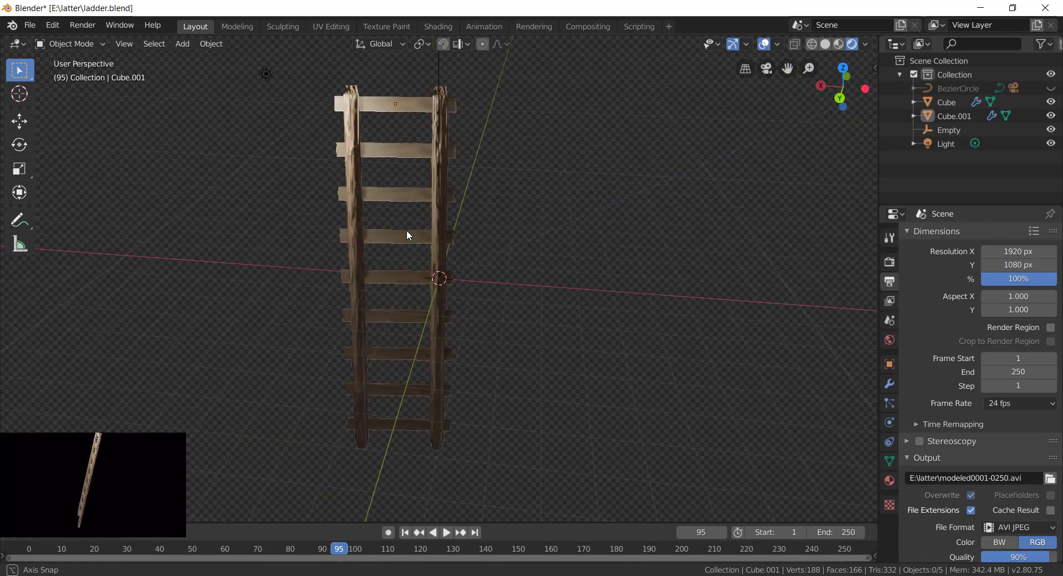
pyautogui.scroll(3, 396, 304)
pyautogui.scroll(2, 396, 306)
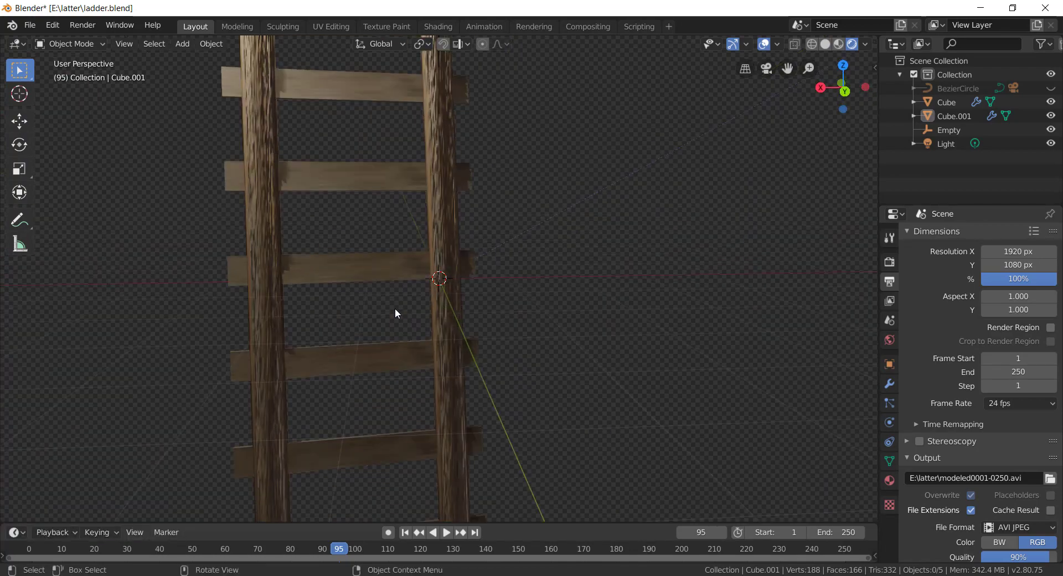
# Step: Switch to top view and select the existing point light
pyautogui.moveTo(398, 313)
pyautogui.mouseDown(button='middle')
pyautogui.moveTo(427, 323)
pyautogui.moveTo(468, 363)
pyautogui.moveTo(499, 367)
pyautogui.moveTo(531, 400)
pyautogui.moveTo(604, 370)
pyautogui.moveTo(454, 372)
pyautogui.moveTo(426, 356)
pyautogui.mouseUp(button='middle')
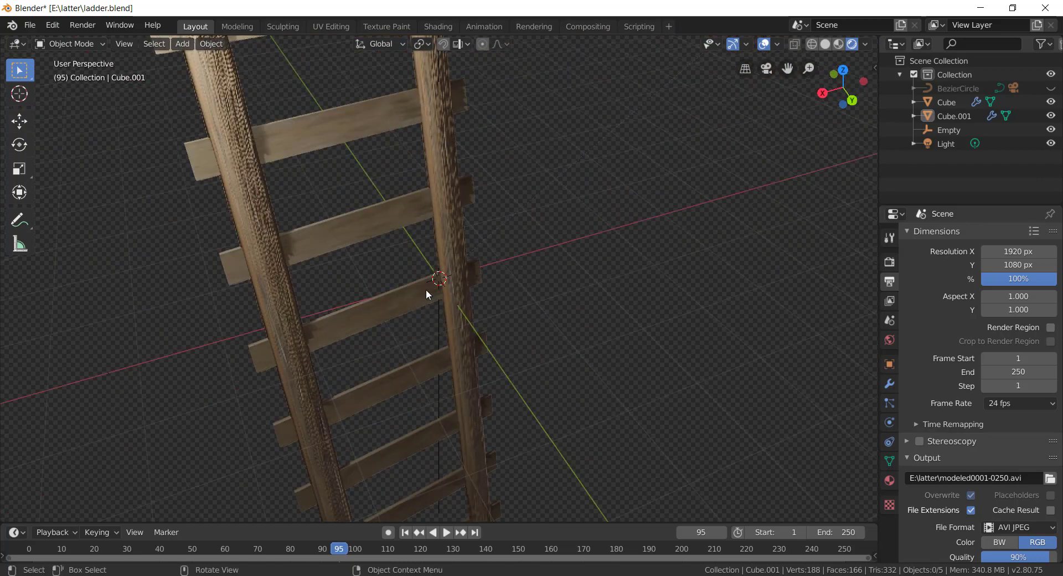
pyautogui.scroll(-3, 453, 322)
pyautogui.scroll(-2, 453, 322)
pyautogui.moveTo(488, 293); pyautogui.dragTo(500, 270, button='middle')
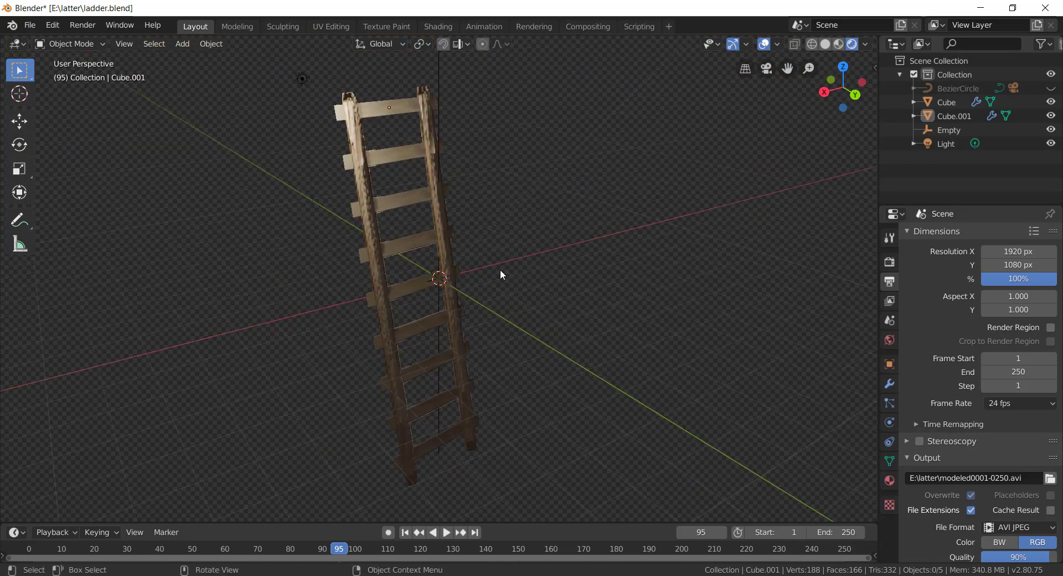
pyautogui.scroll(-2, 495, 274)
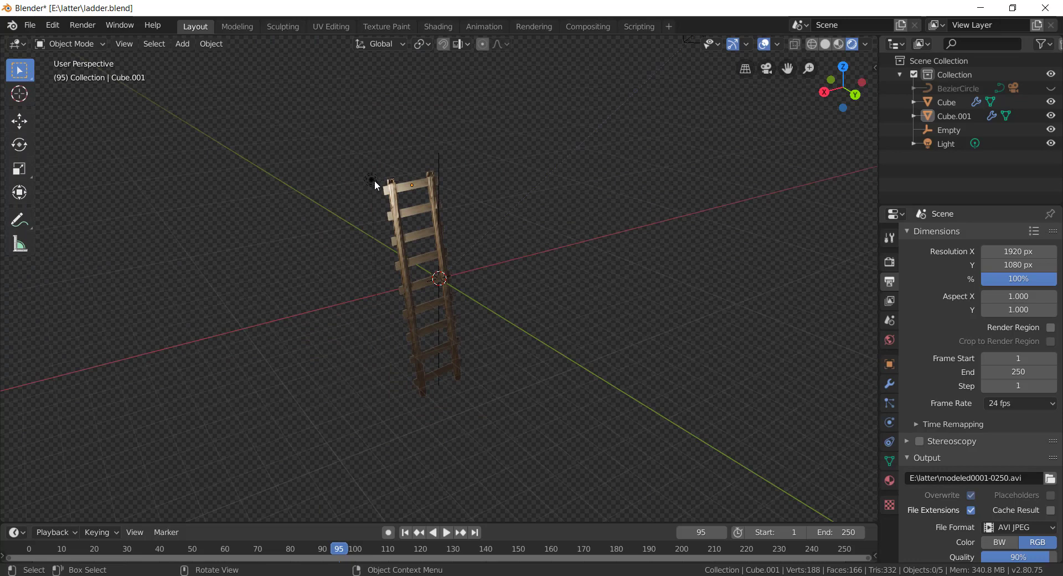
pyautogui.click(842, 67)
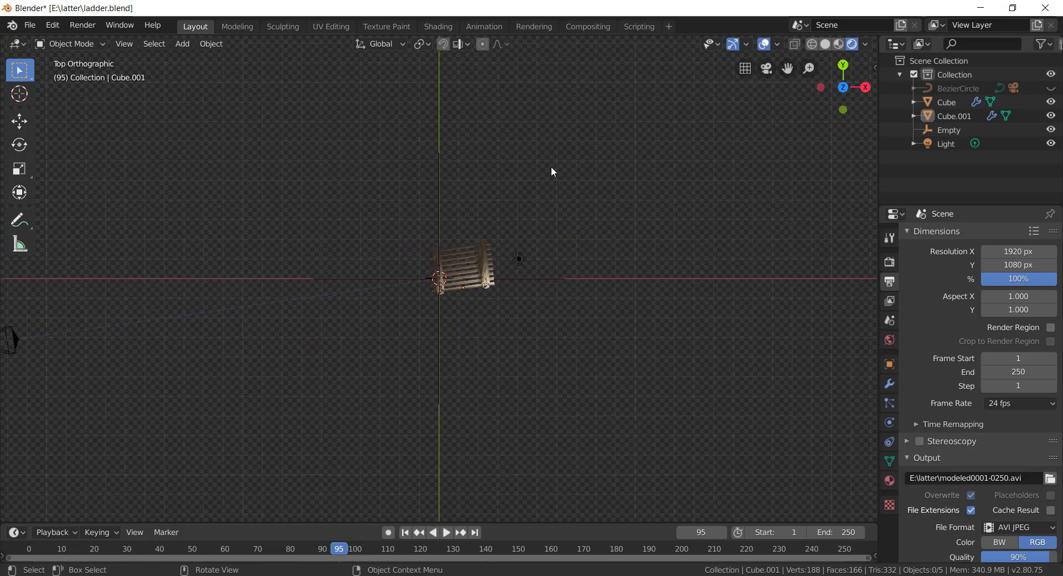
pyautogui.click(518, 259)
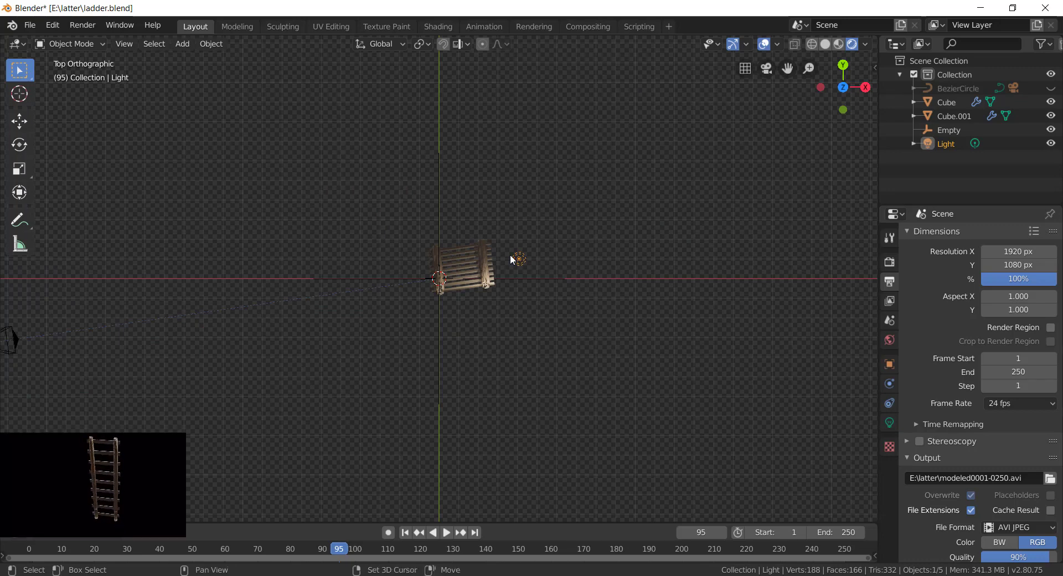
# Step: Duplicate the point light to the left of the ladder and add a Sun light
pyautogui.hotkey('shift', 'd')
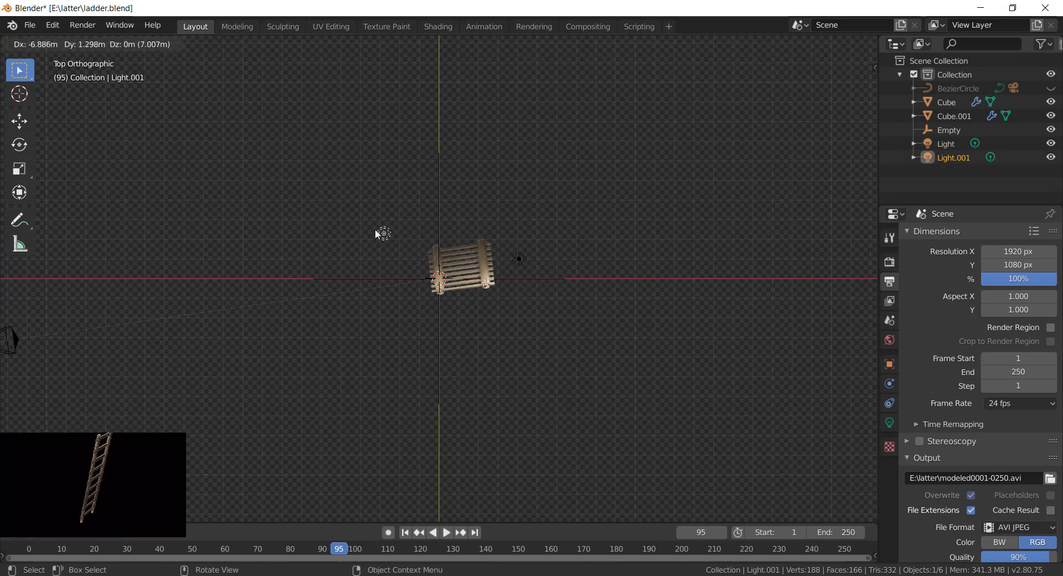
pyautogui.click(377, 234)
pyautogui.hotkey('shift', 'a')
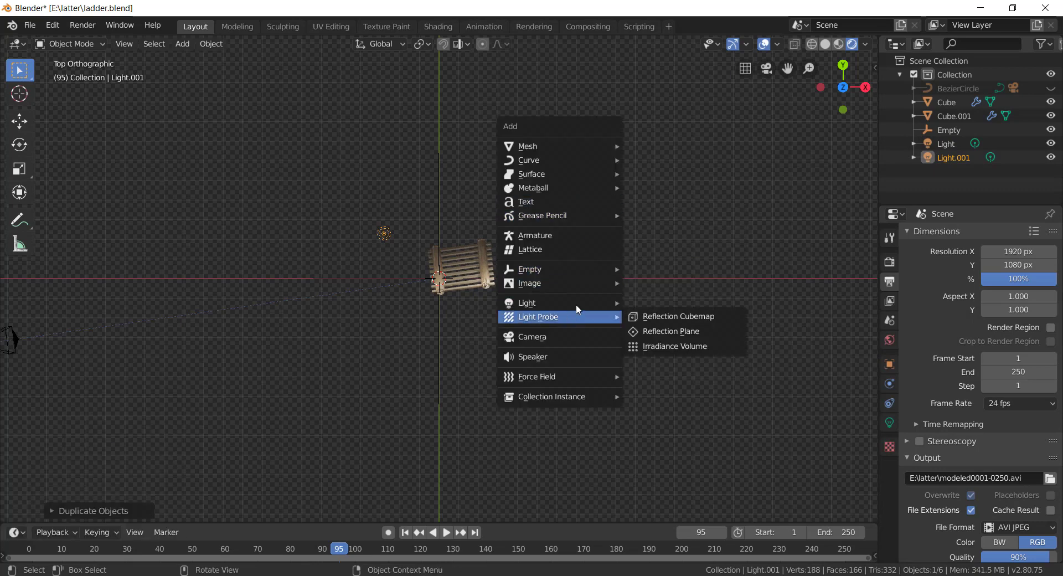
pyautogui.moveTo(548, 302)
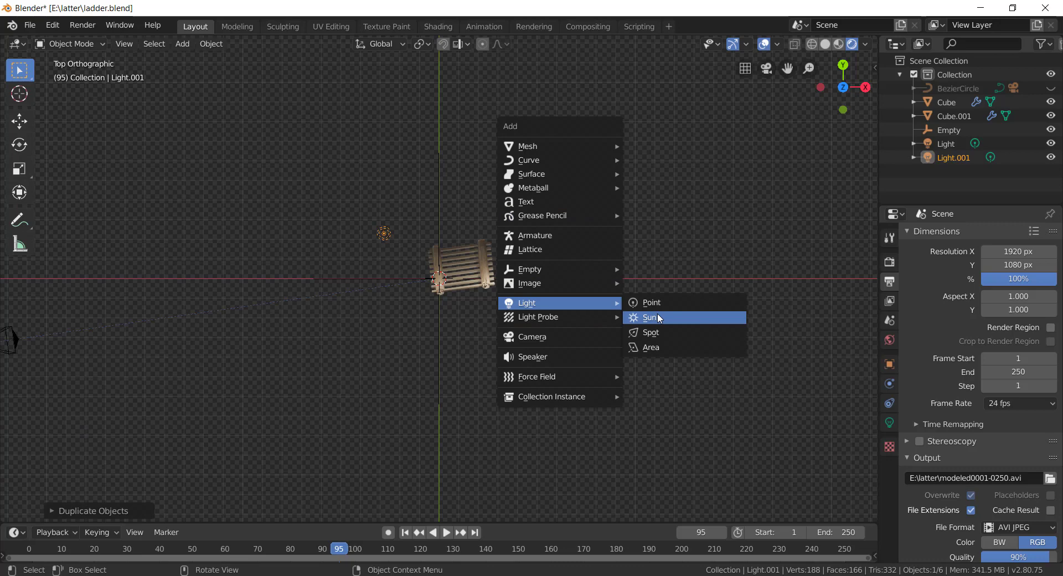
pyautogui.click(660, 317)
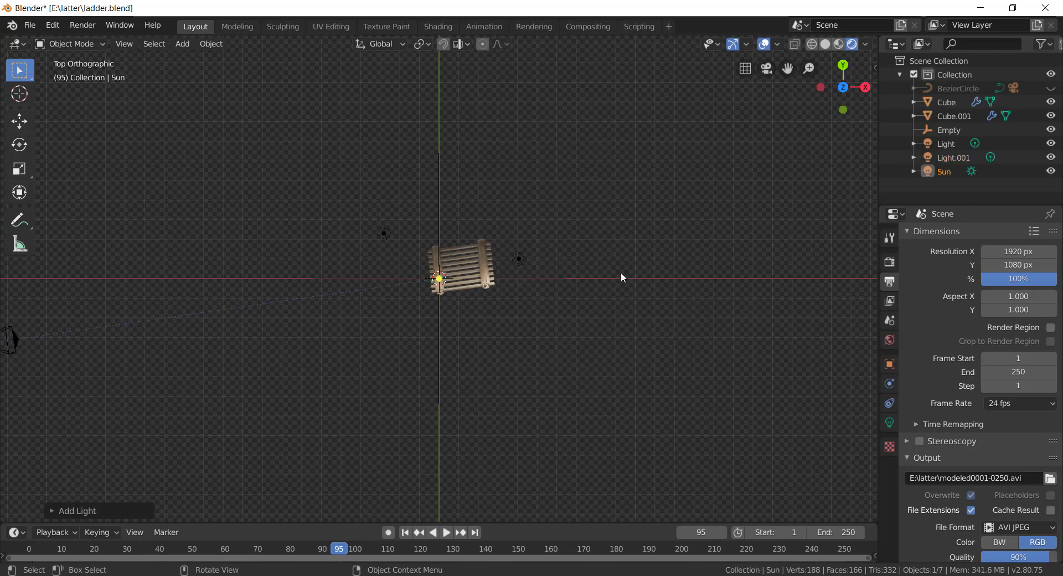
# Step: Orbit around the ladder to check the lights from the front and edge-on
pyautogui.moveTo(621, 277); pyautogui.dragTo(453, 282, button='middle')
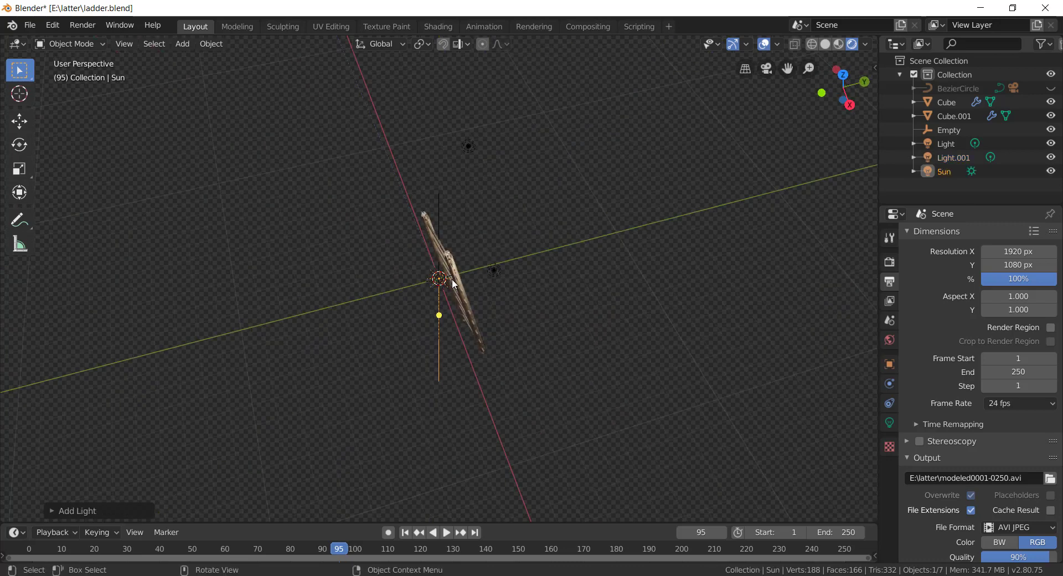
pyautogui.hotkey('shift', 't')
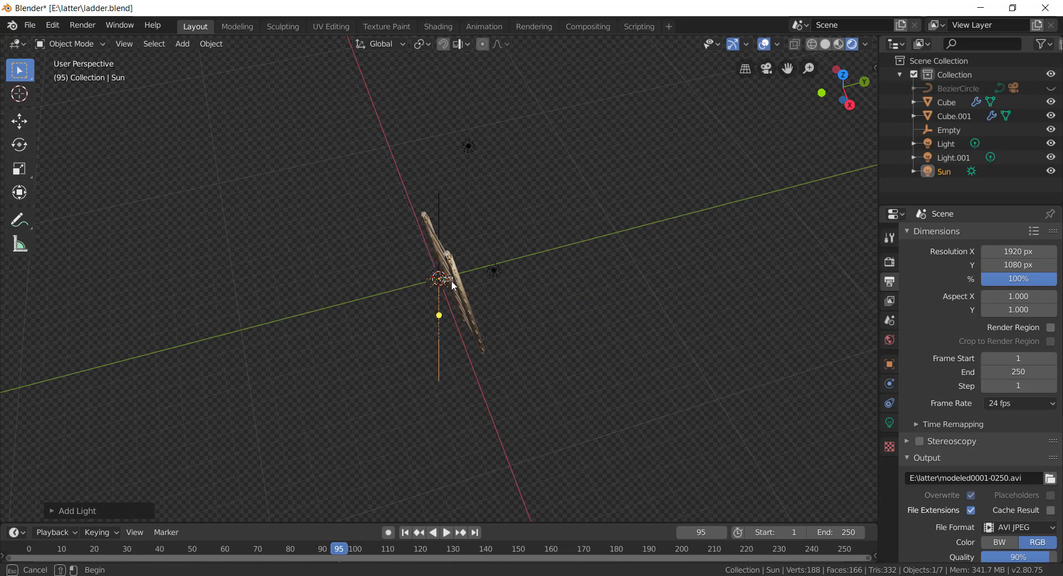
pyautogui.moveTo(443, 283)
pyautogui.mouseDown()
pyautogui.moveTo(450, 260)
pyautogui.moveTo(458, 284)
pyautogui.mouseUp()
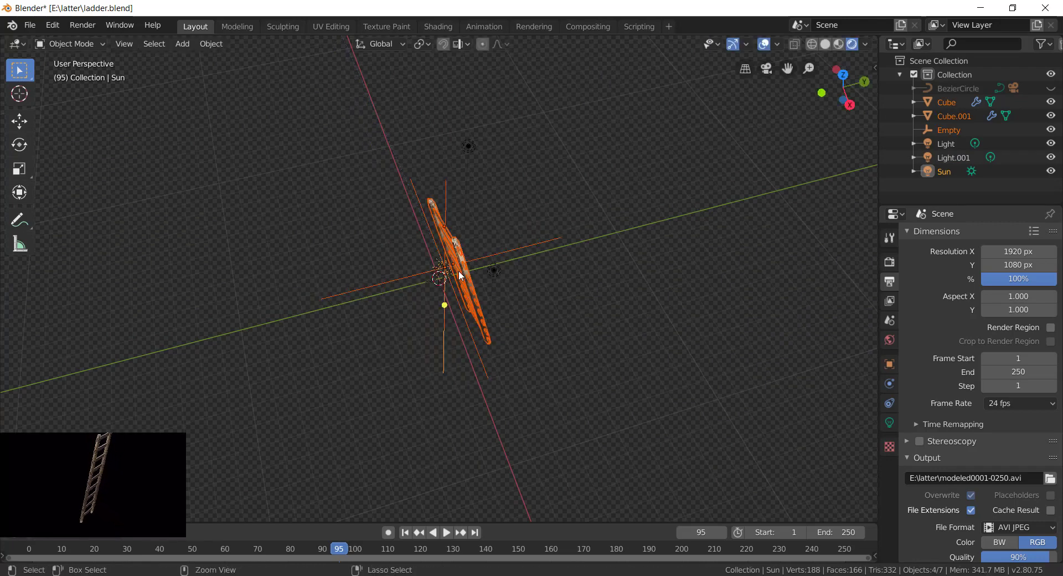
pyautogui.moveTo(486, 283)
pyautogui.mouseDown(button='middle')
pyautogui.moveTo(607, 281)
pyautogui.moveTo(516, 285)
pyautogui.mouseUp(button='middle')
pyautogui.click(483, 342)
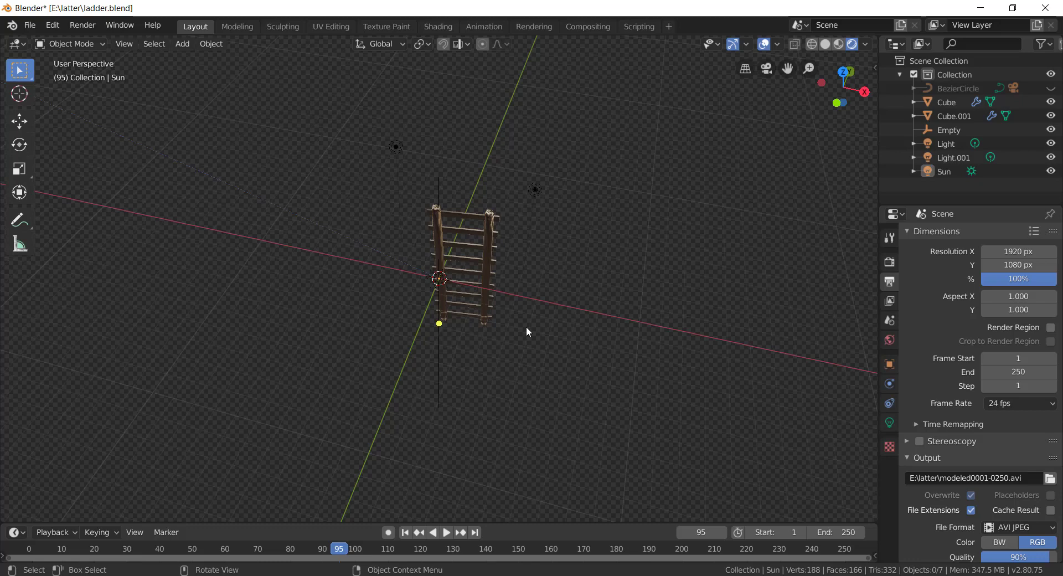
pyautogui.moveTo(526, 327)
pyautogui.mouseDown(button='middle')
pyautogui.moveTo(449, 314)
pyautogui.moveTo(463, 330)
pyautogui.moveTo(522, 315)
pyautogui.moveTo(486, 316)
pyautogui.moveTo(459, 290)
pyautogui.mouseUp(button='middle')
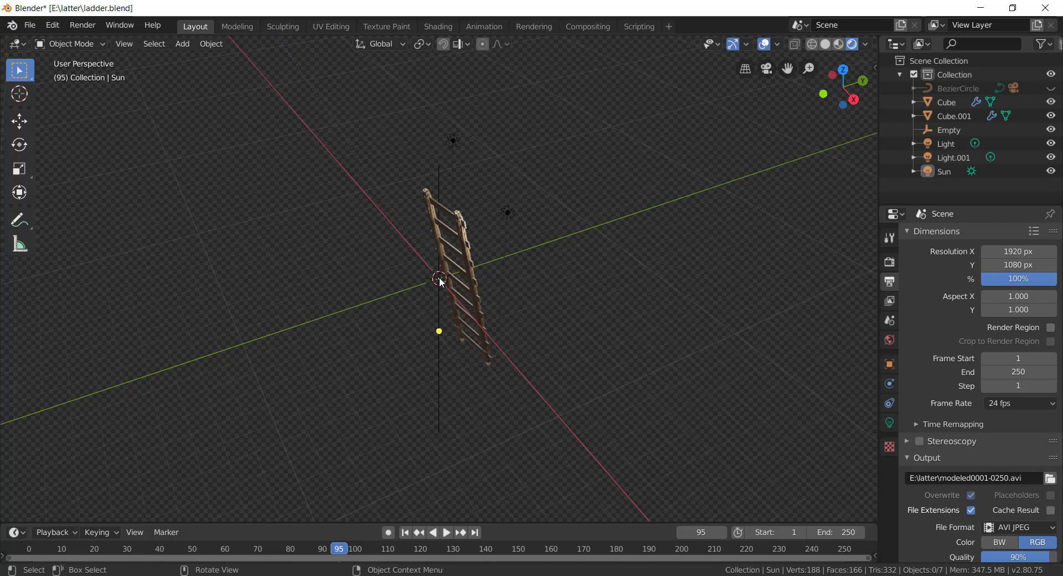
# Step: Try moving the Empty object, then undo the move
pyautogui.click(443, 282)
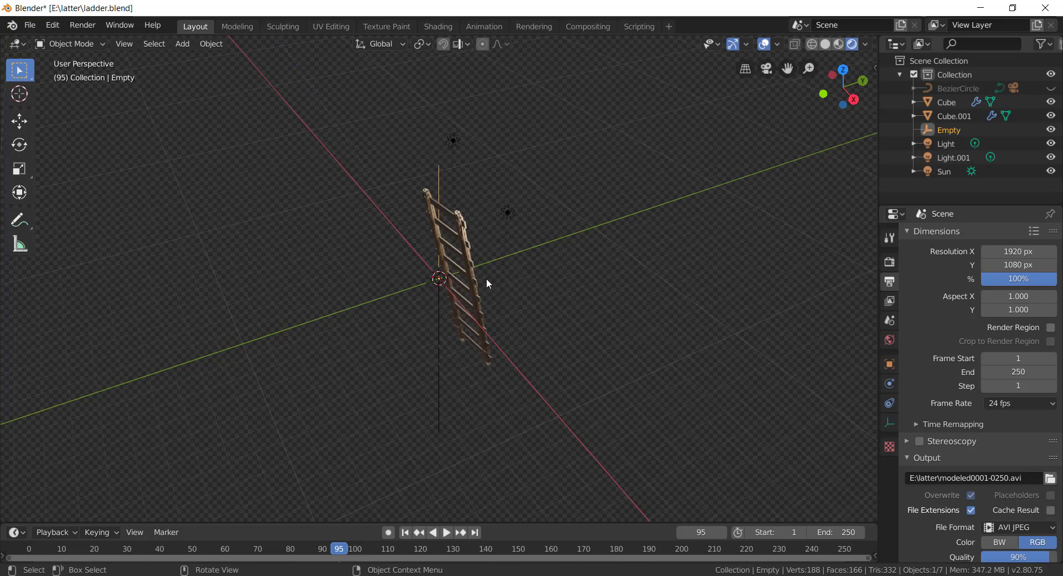
pyautogui.press('g')
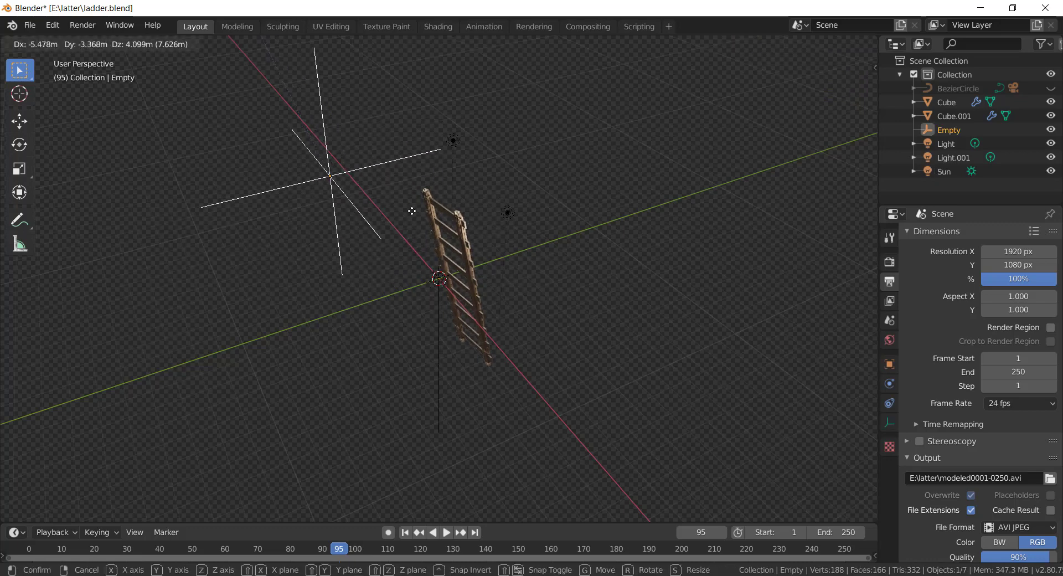
pyautogui.click(477, 278)
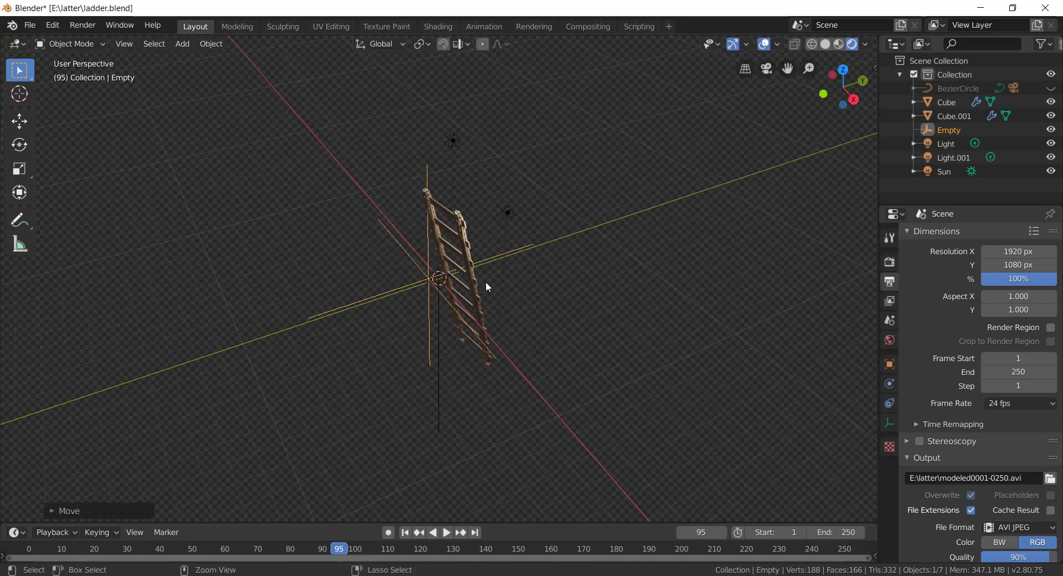
pyautogui.hotkey('ctrl', 'z')
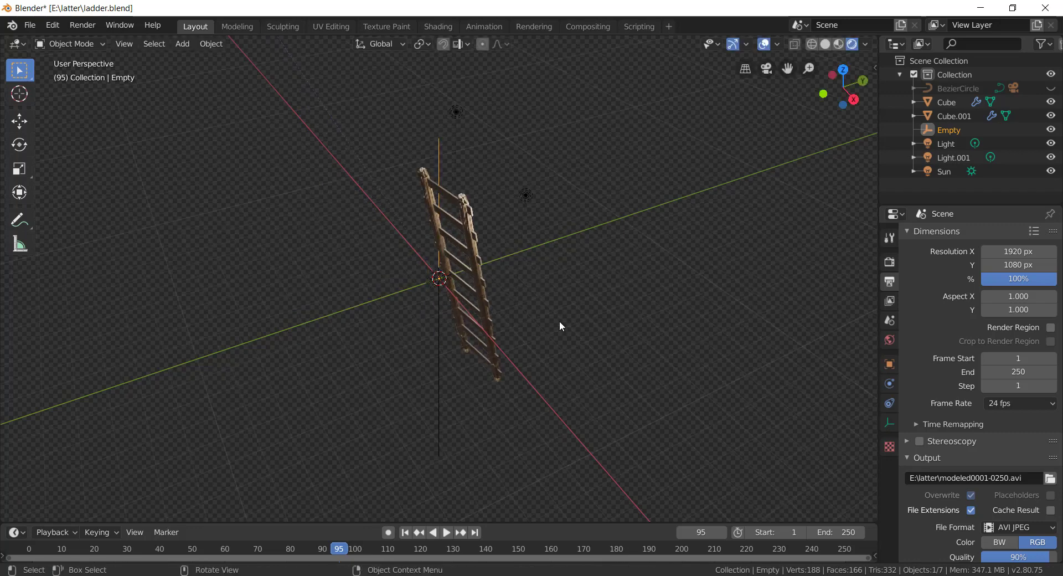
pyautogui.moveTo(558, 320)
pyautogui.mouseDown(button='middle')
pyautogui.moveTo(689, 317)
pyautogui.moveTo(682, 306)
pyautogui.mouseUp(button='middle')
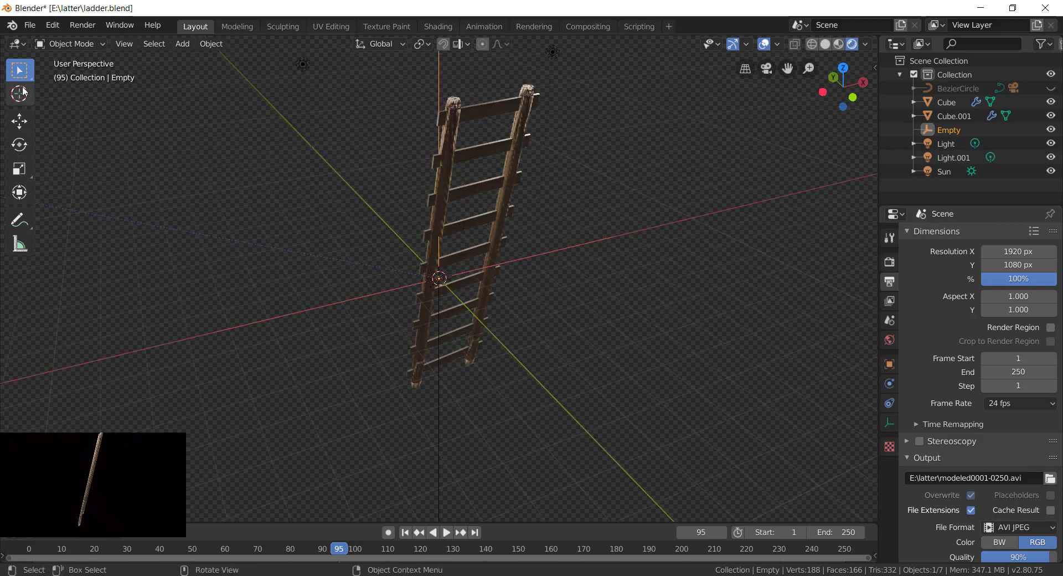
# Step: Place the 3D cursor above and to the right of the ladder for the new light
pyautogui.click(19, 94)
pyautogui.scroll(-2, 515, 164)
pyautogui.scroll(-2, 515, 165)
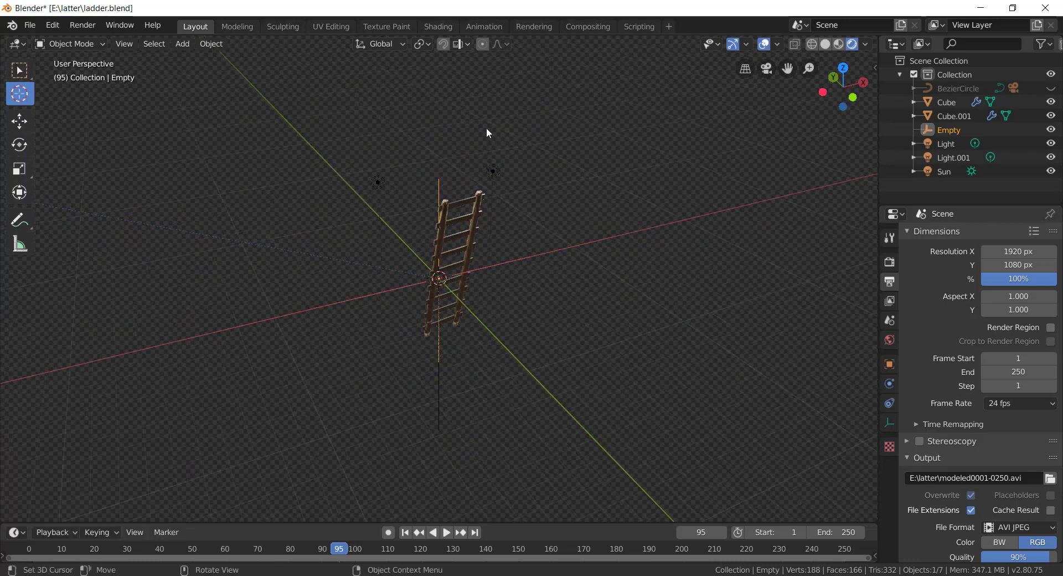
pyautogui.click(538, 178)
pyautogui.click(538, 181)
pyautogui.hotkey('shift', 'a')
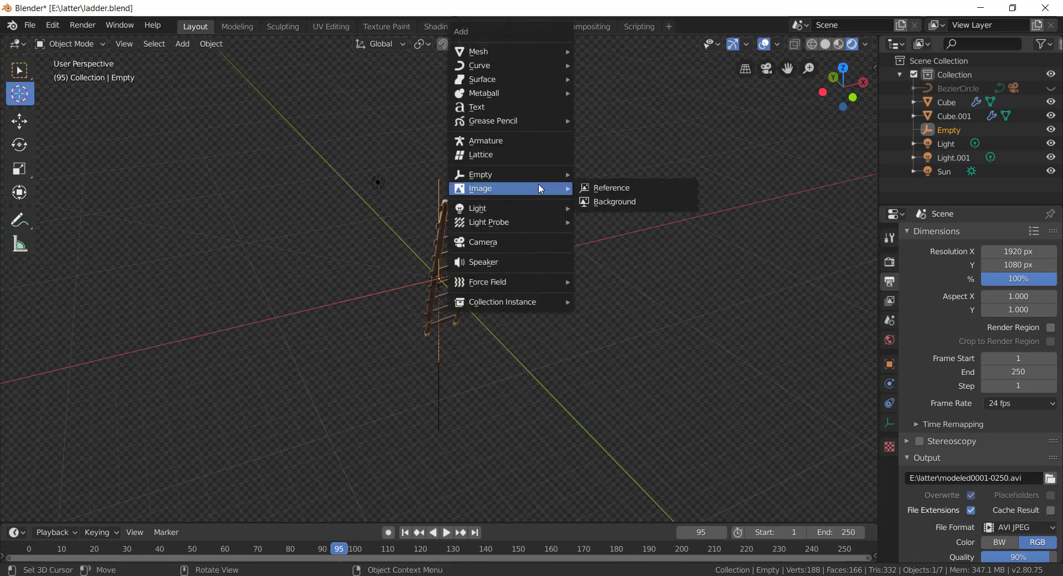
pyautogui.moveTo(478, 208)
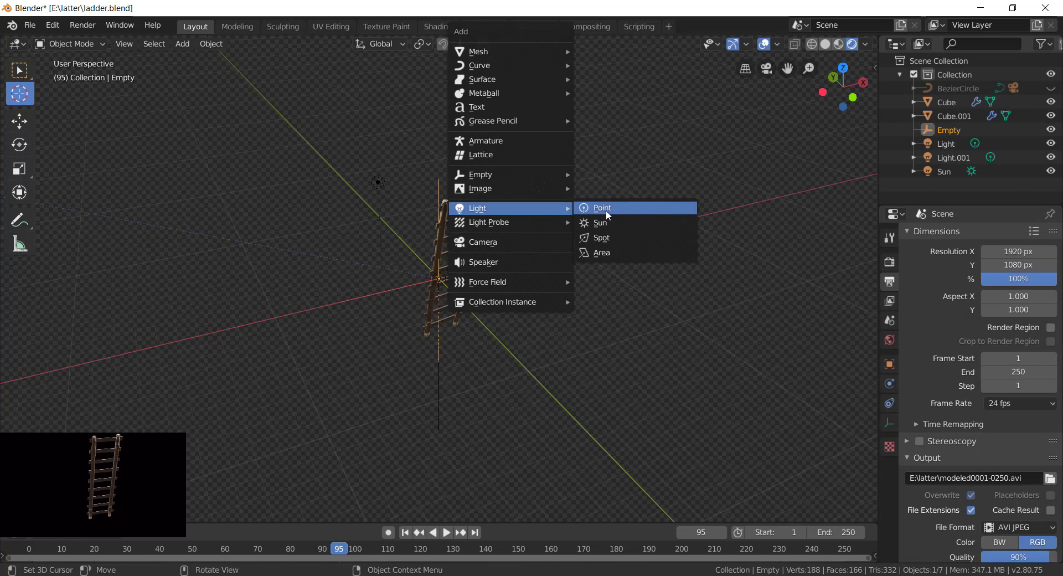
# Step: Add a Point light at the cursor, then move and rotate it above-left of the ladder
pyautogui.click(606, 211)
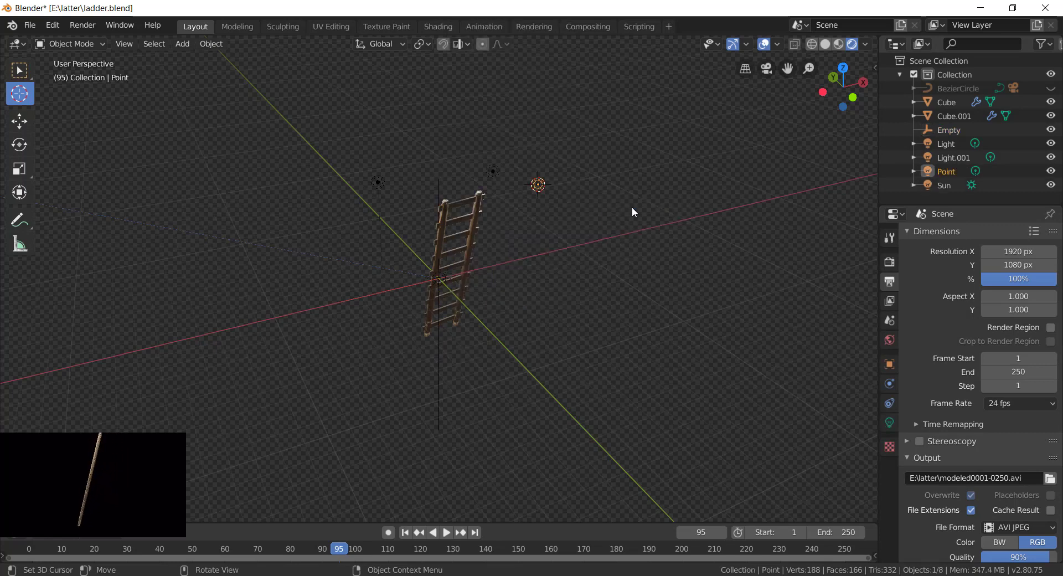
pyautogui.moveTo(610, 222); pyautogui.dragTo(485, 227, button='middle')
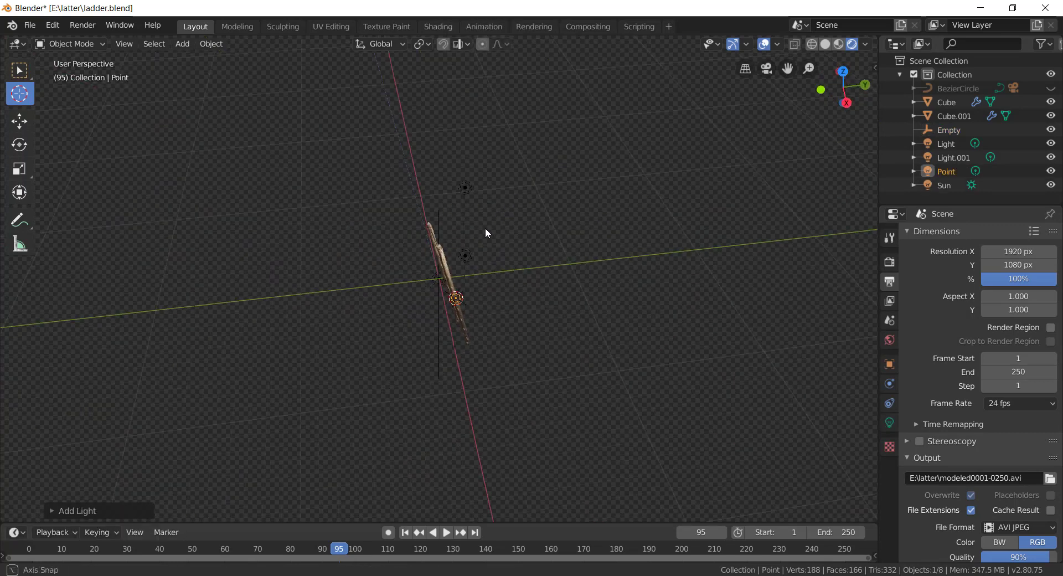
pyautogui.press('g')
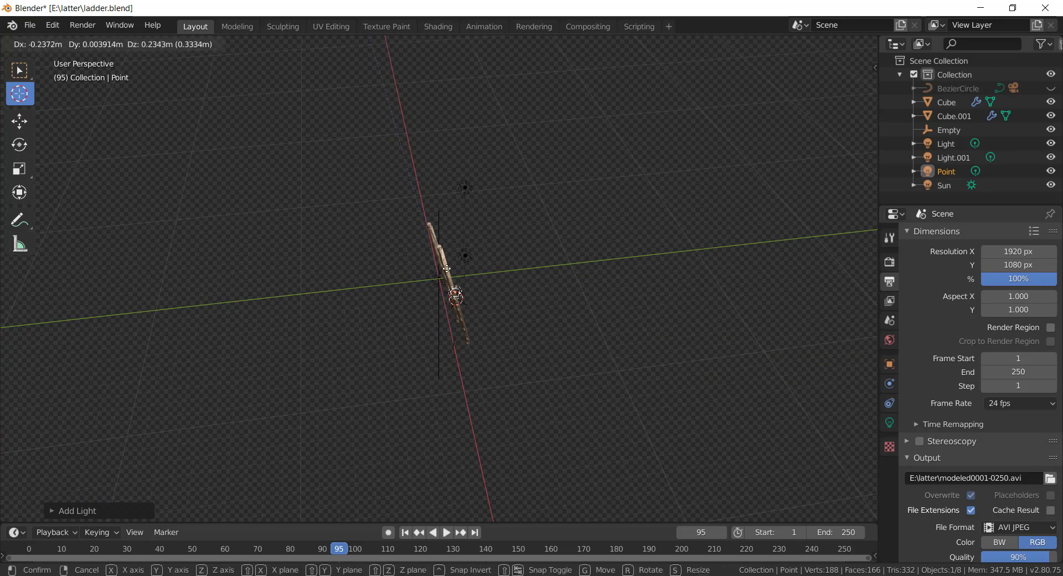
pyautogui.click(378, 206)
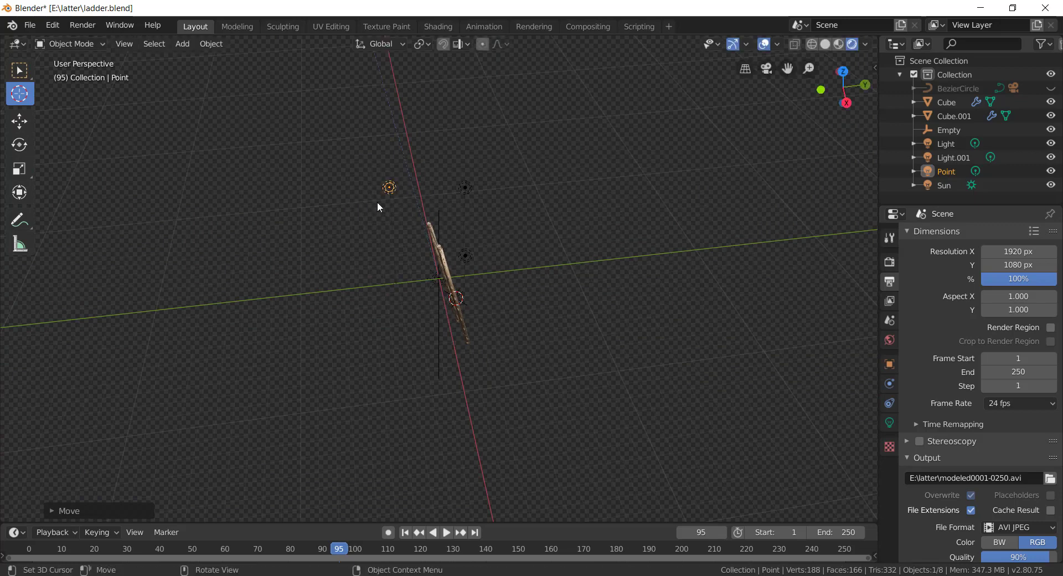
pyautogui.press('r')
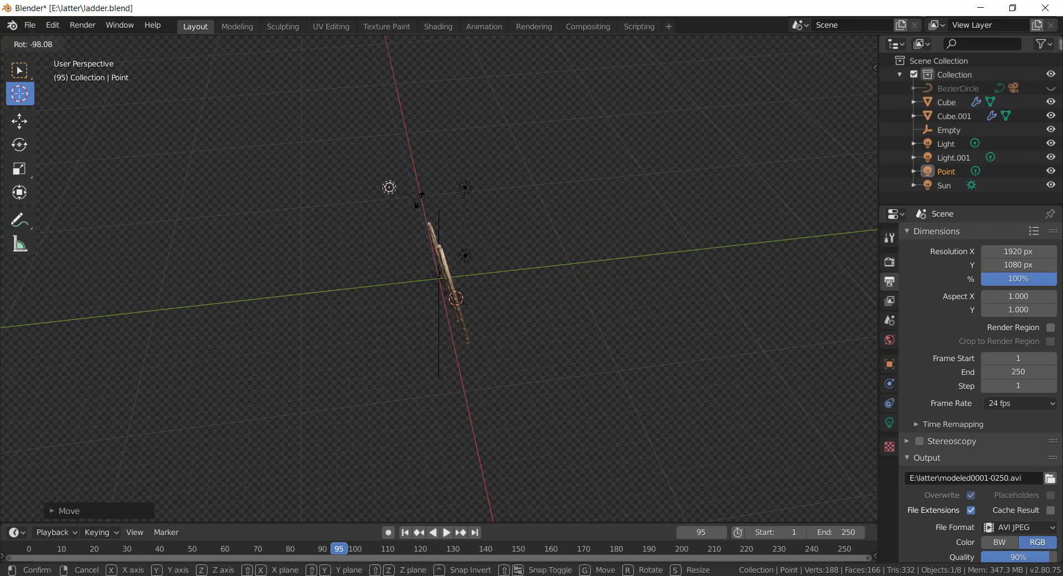
pyautogui.click(421, 199)
pyautogui.moveTo(572, 243); pyautogui.dragTo(433, 223, button='middle')
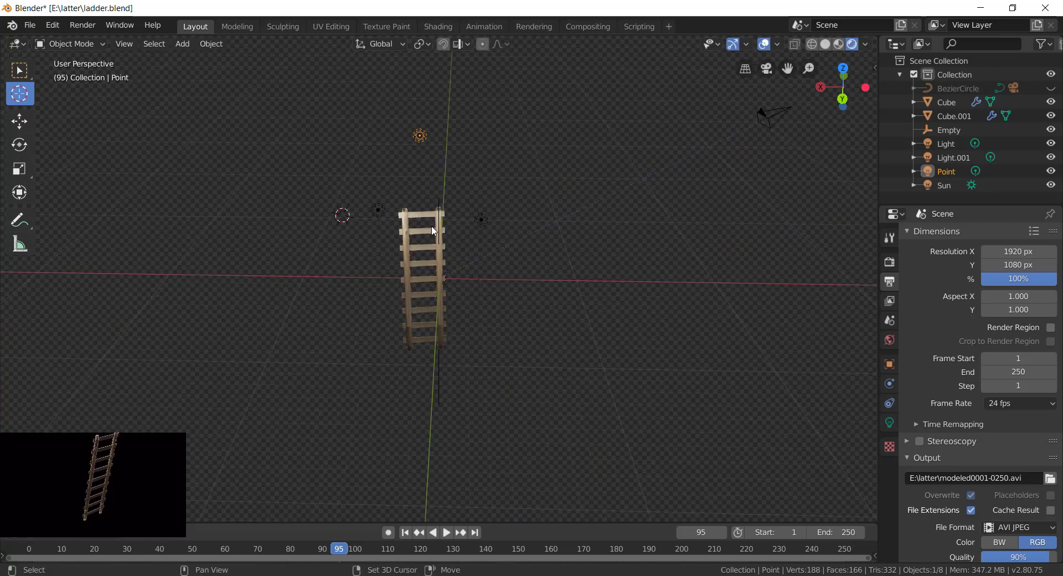
pyautogui.hotkey('shift', 'a')
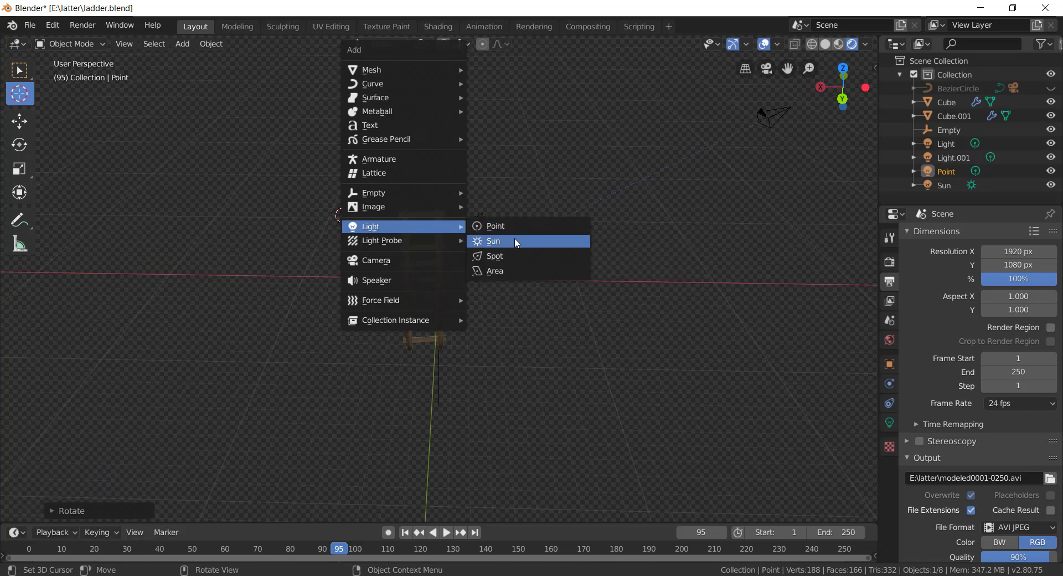
# Step: Add a Sun light, angle it, and raise it to the ladder's upper left
pyautogui.click(514, 241)
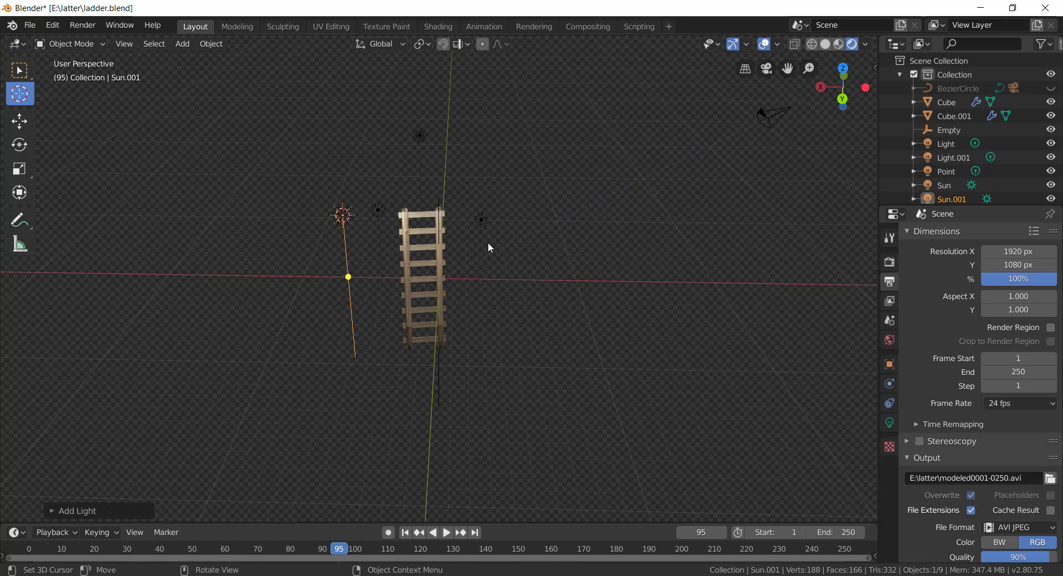
pyautogui.moveTo(474, 245); pyautogui.dragTo(393, 221, button='middle')
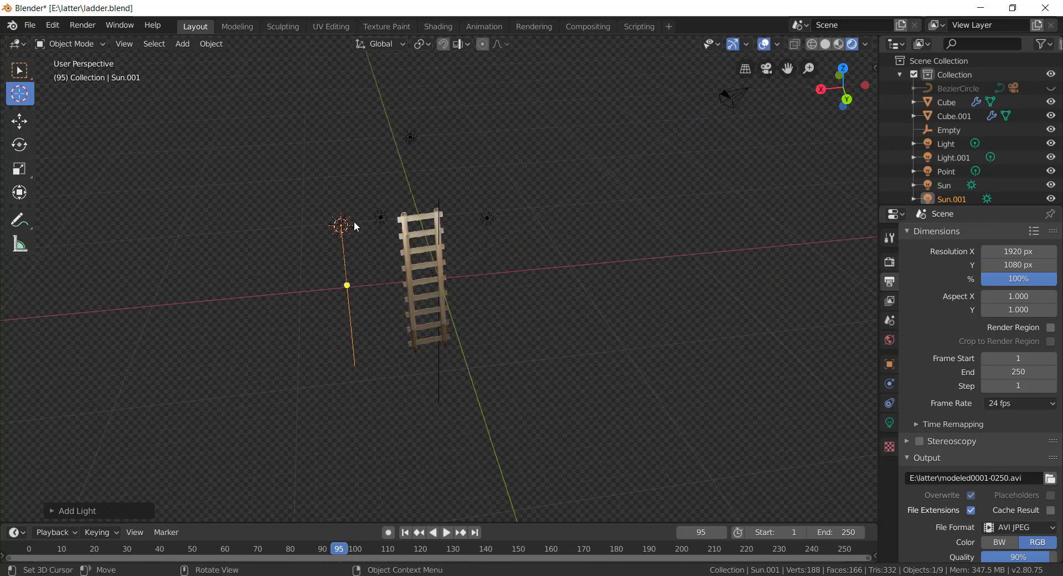
pyautogui.press('r')
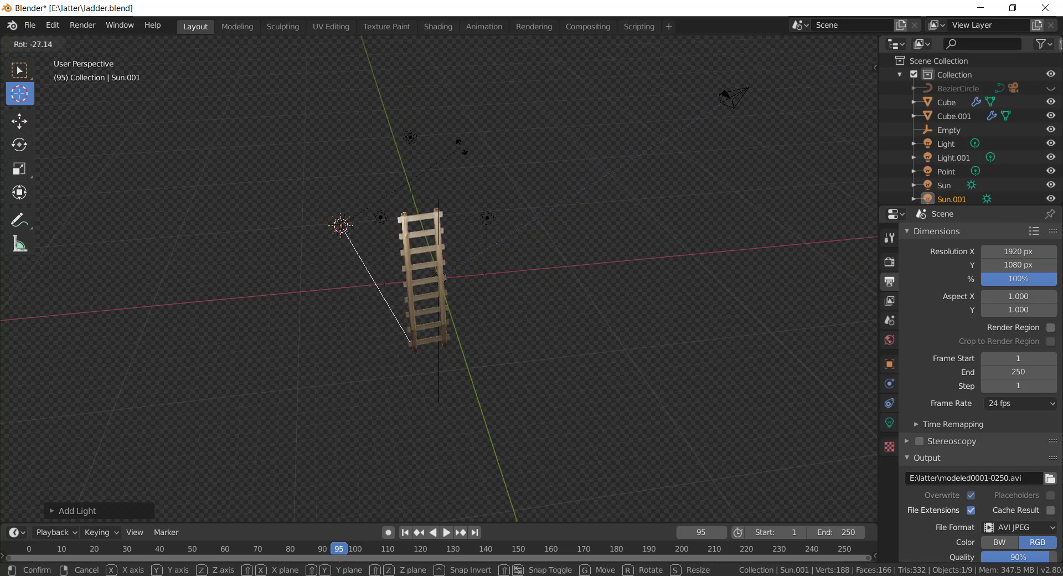
pyautogui.click(507, 119)
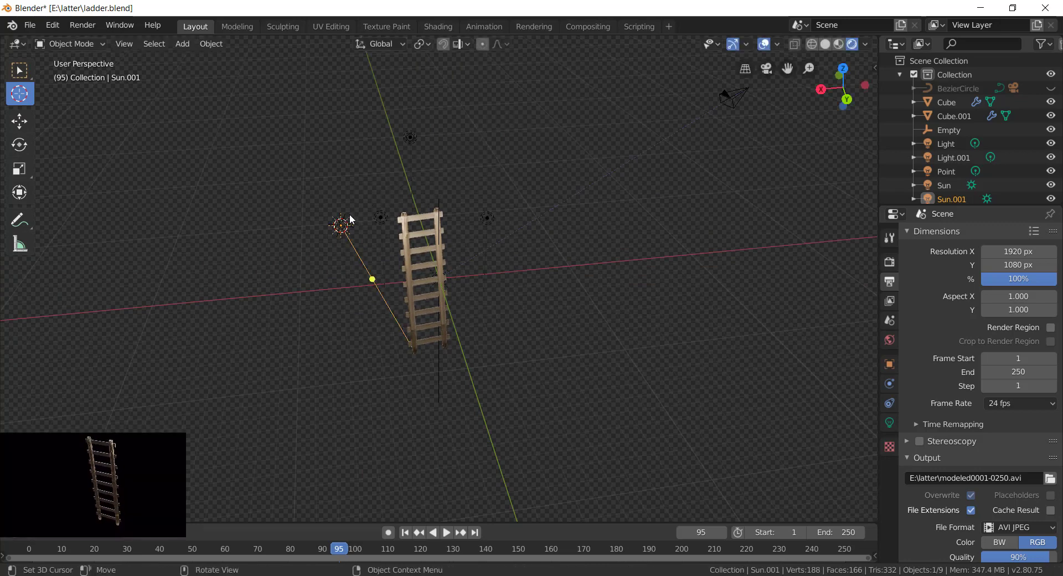
pyautogui.press('g')
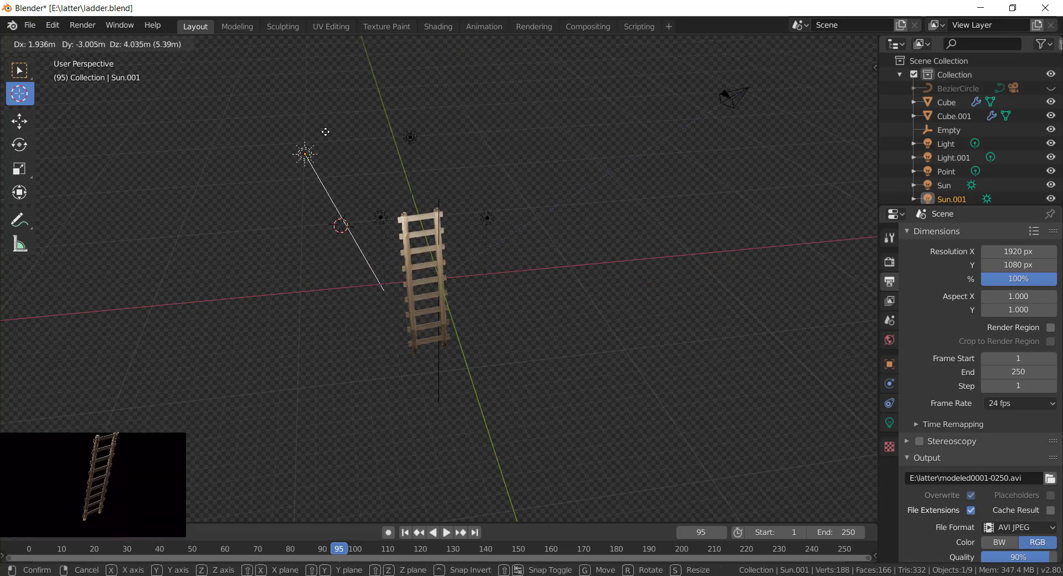
pyautogui.click(313, 123)
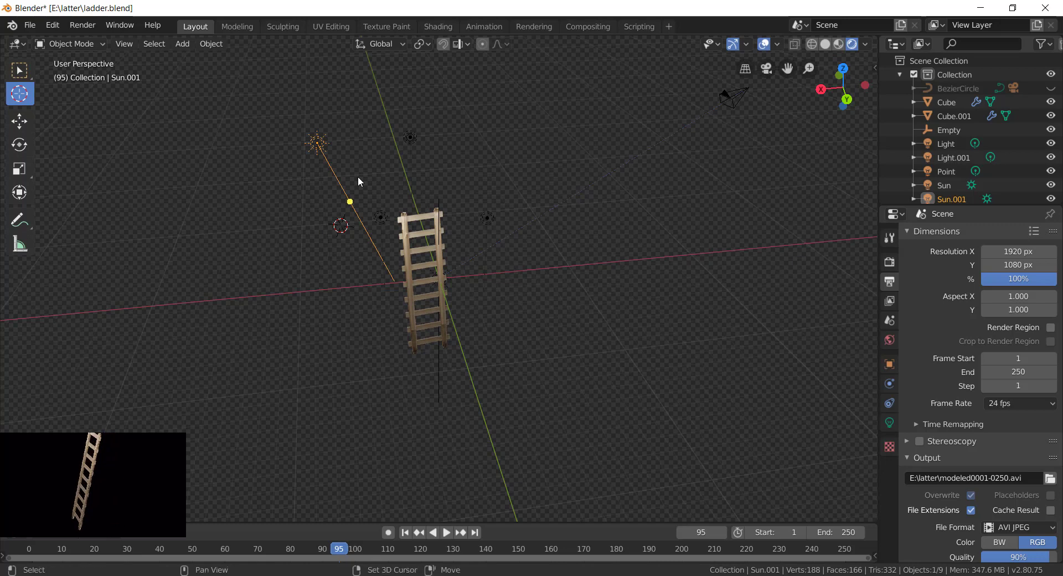
# Step: Duplicate the sun to the ladder's upper right and aim it at the ladder
pyautogui.hotkey('shift', 'd')
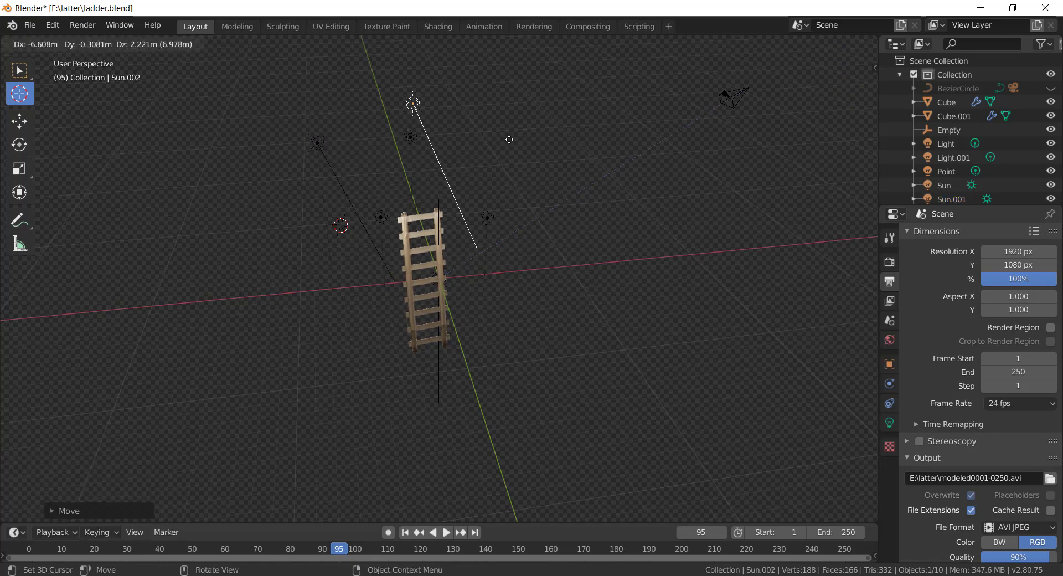
pyautogui.click(590, 182)
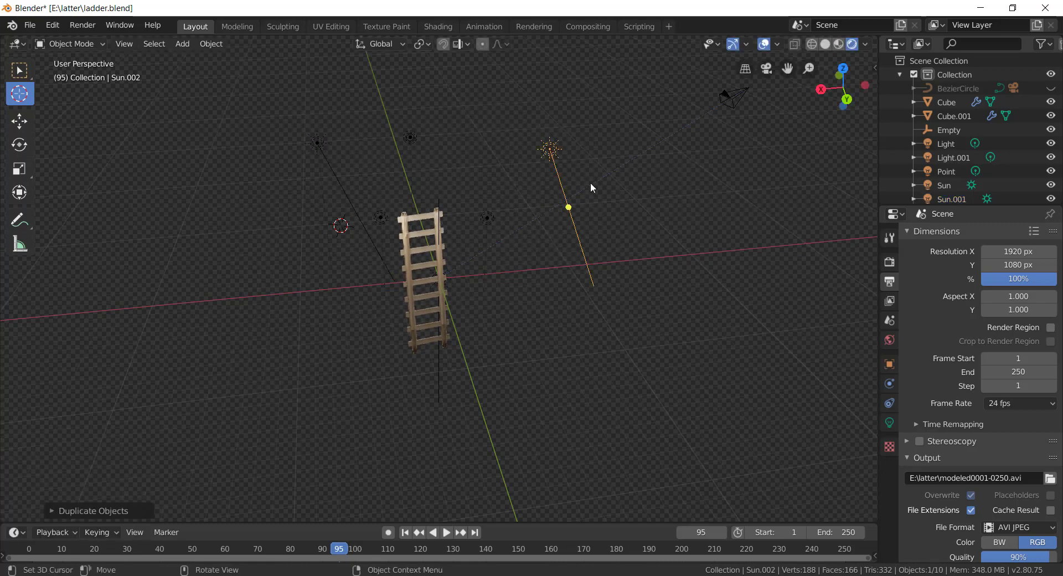
pyautogui.press('r')
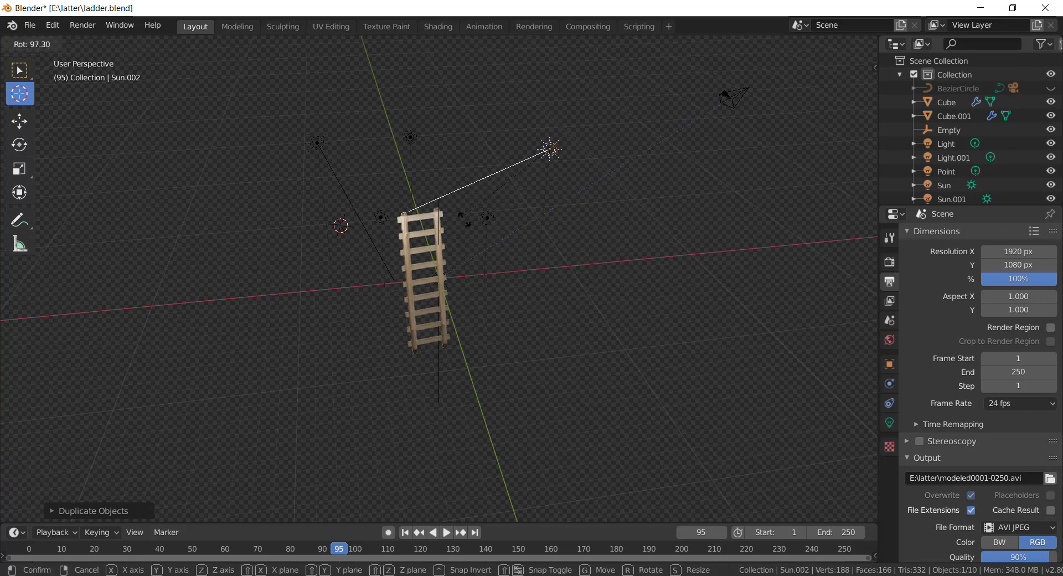
pyautogui.click(520, 233)
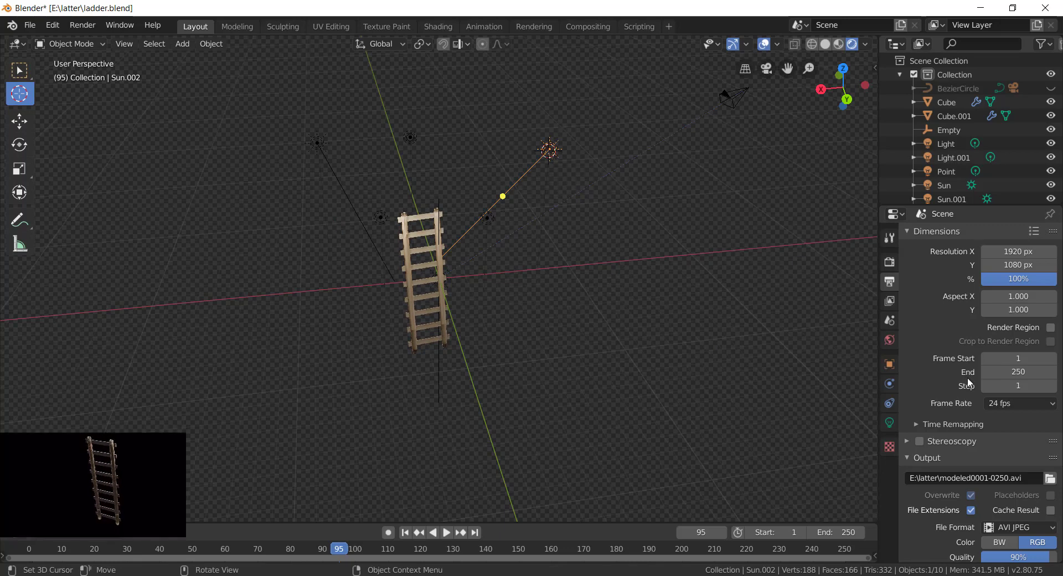
pyautogui.scroll(-2, 968, 380)
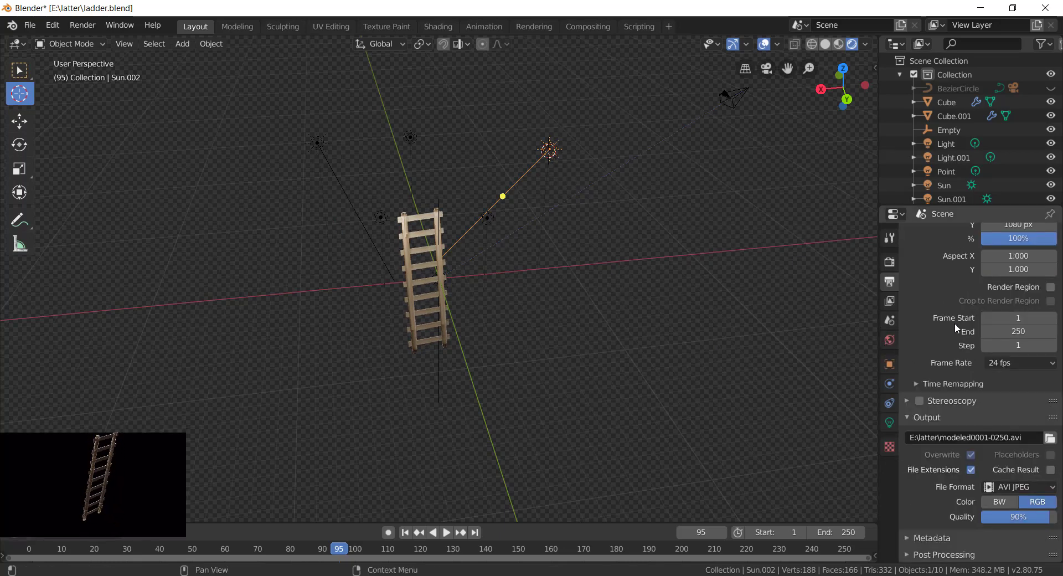